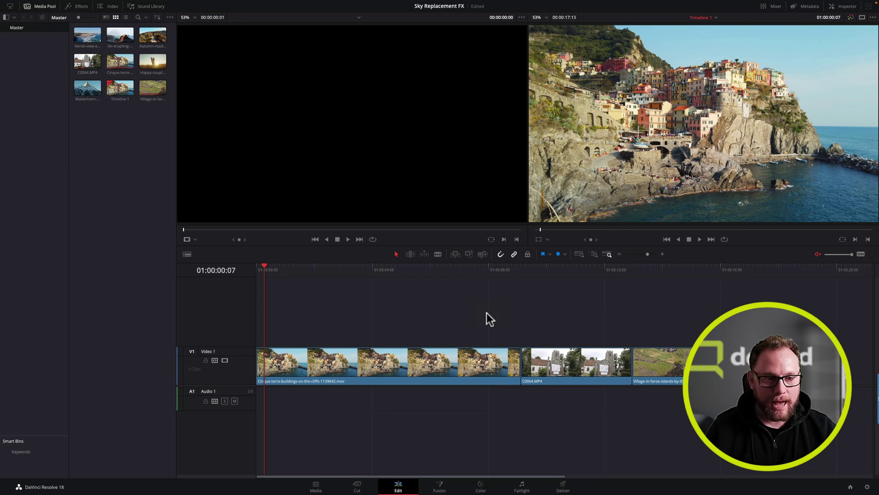
Preview the cliff town clip by scrubbing through it
{"action": "left_click", "coordinate": [604, 313]}
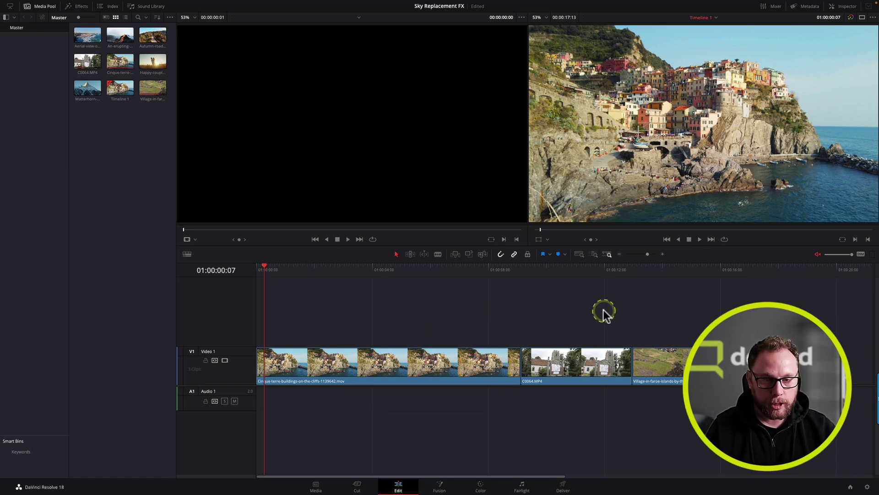
{"action": "left_click", "coordinate": [600, 313]}
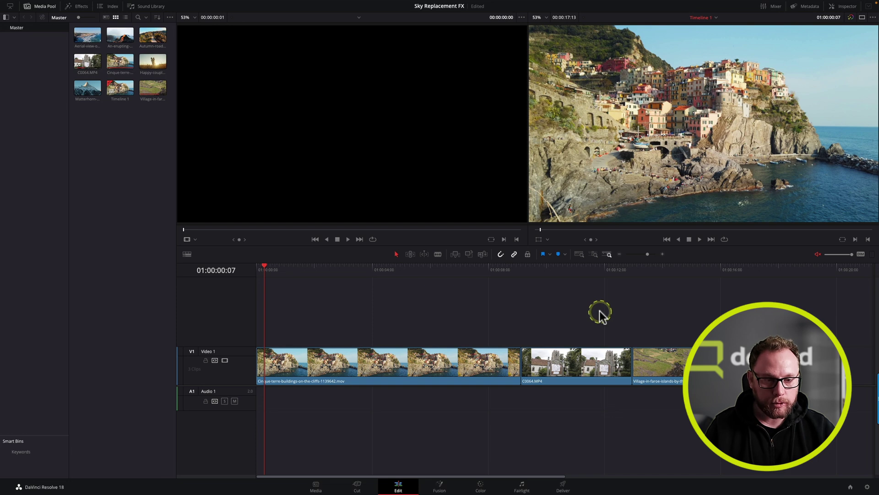
{"action": "left_click_drag", "start_coordinate": [271, 269], "coordinate": [285, 282]}
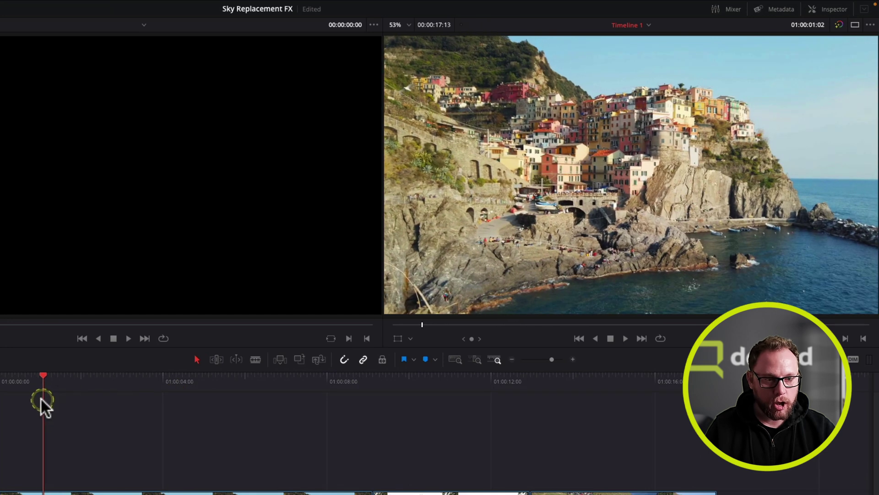
{"action": "left_click_drag", "start_coordinate": [40, 397], "coordinate": [9, 412]}
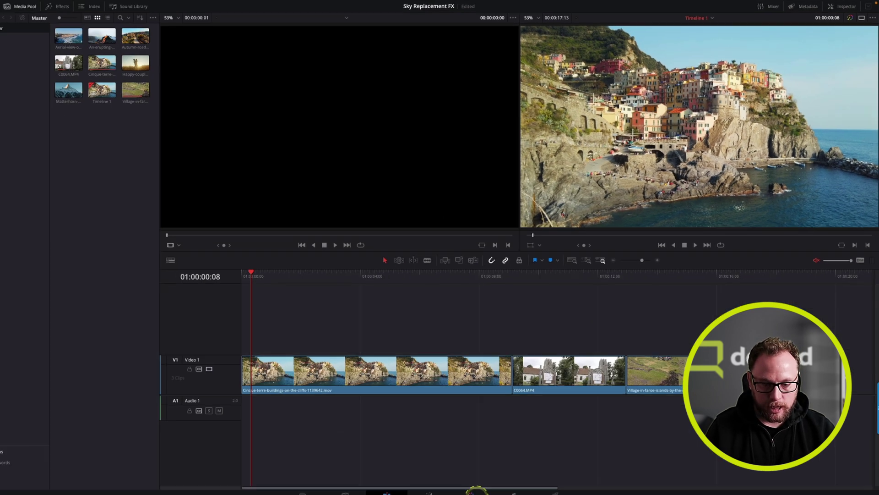
On the Color page, create local Version 2 for the cliff town clip and delete all its nodes
{"action": "left_click", "coordinate": [479, 487]}
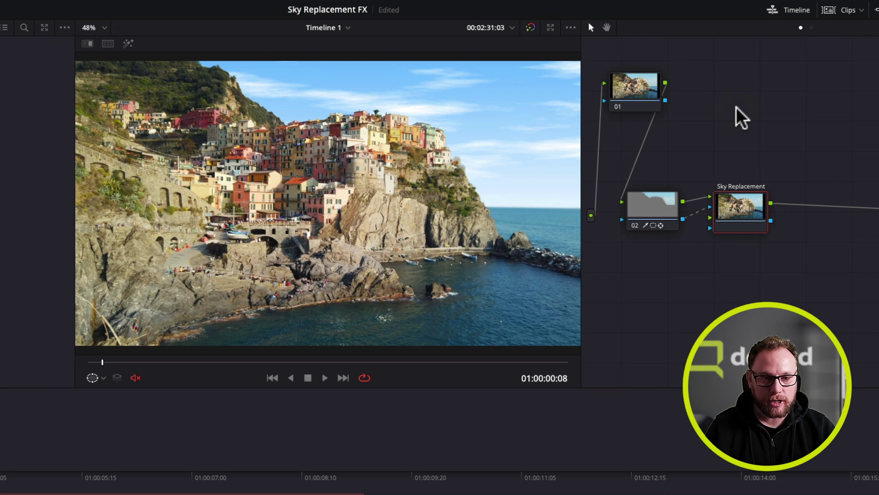
{"action": "left_click", "coordinate": [736, 114]}
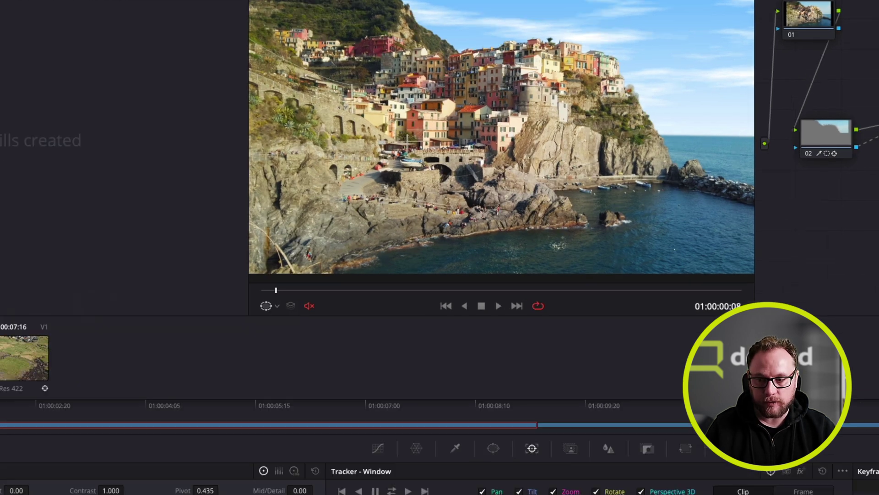
{"action": "right_click", "coordinate": [18, 361]}
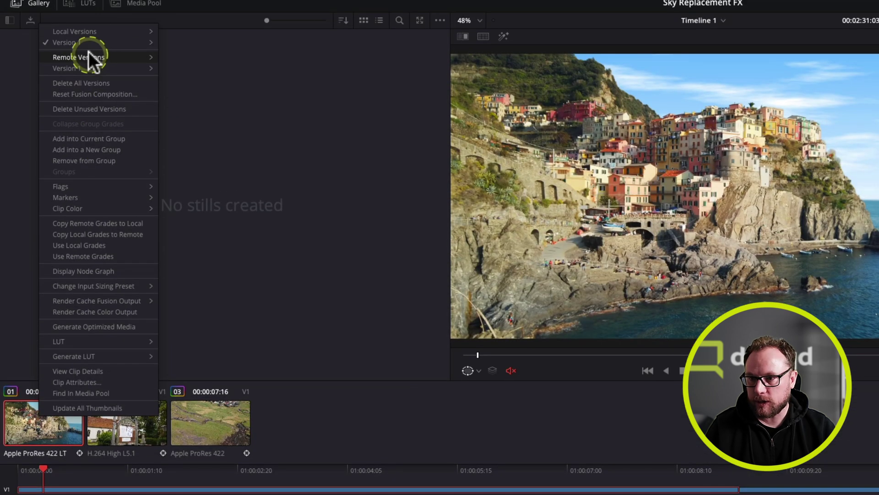
{"action": "mouse_move", "coordinate": [92, 31]}
{"action": "left_click", "coordinate": [177, 32]}
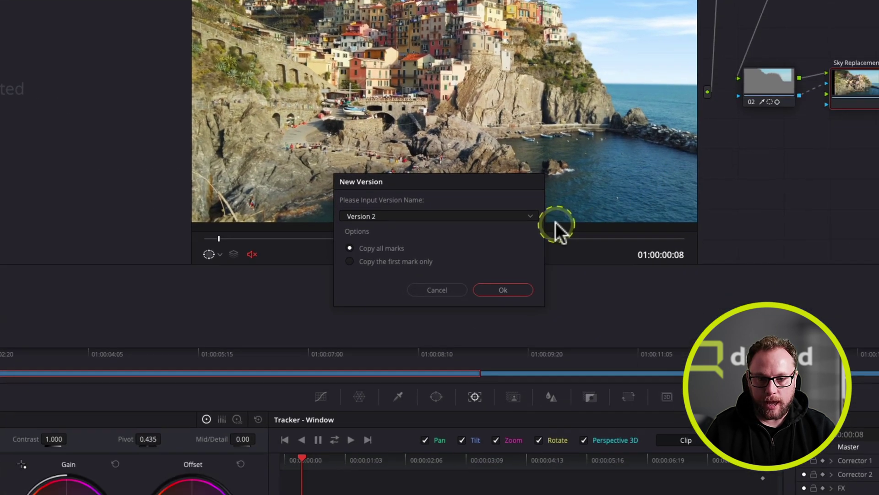
{"action": "left_click", "coordinate": [763, 415]}
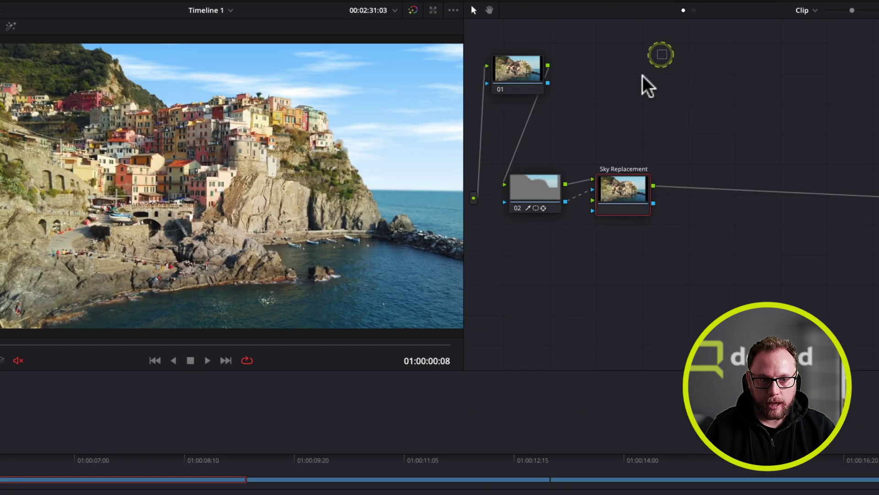
{"action": "left_click_drag", "start_coordinate": [642, 84], "coordinate": [457, 284]}
{"action": "key", "text": "Delete"}
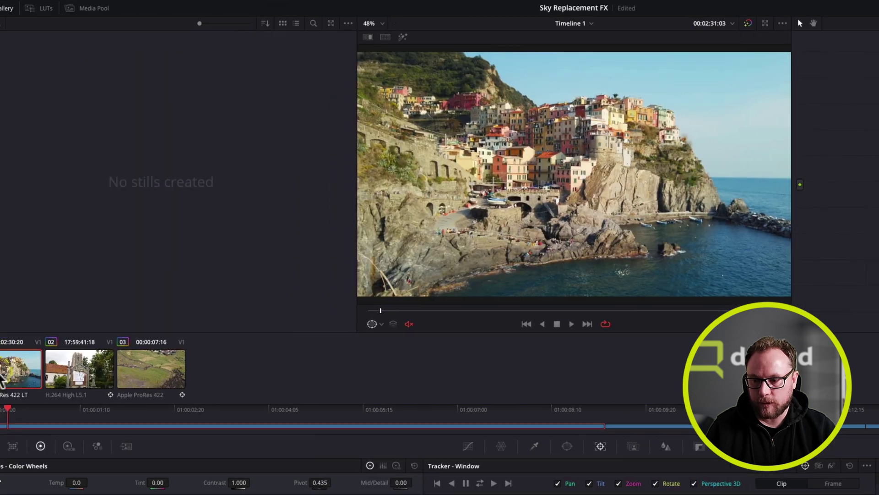
Compare against the first grade version, then load Version 2 again
{"action": "right_click", "coordinate": [27, 368]}
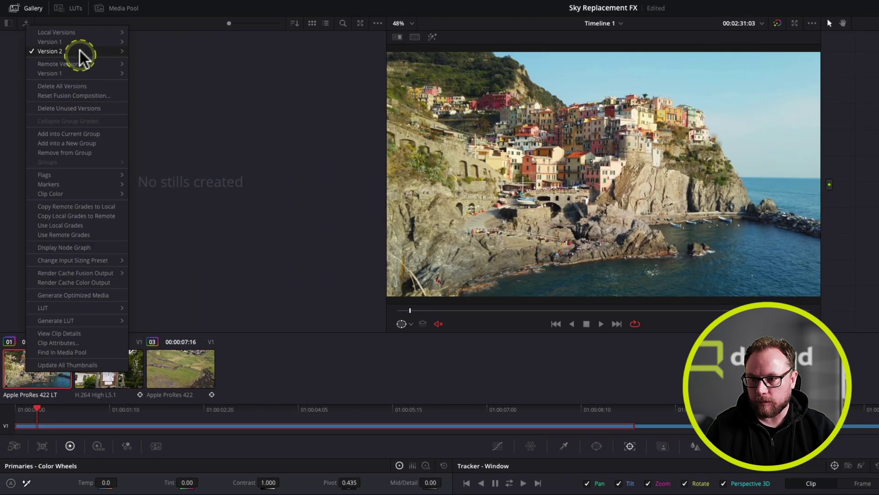
{"action": "left_click", "coordinate": [115, 51]}
{"action": "left_click", "coordinate": [158, 60]}
{"action": "right_click", "coordinate": [37, 372]}
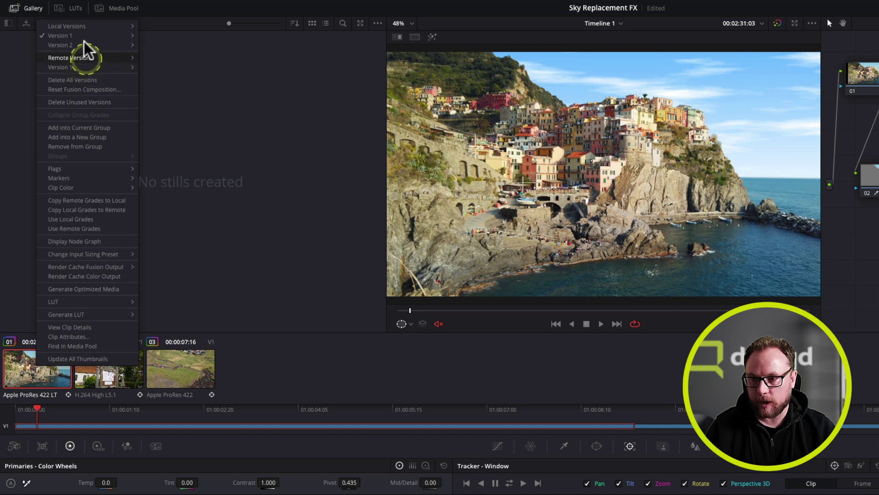
{"action": "mouse_move", "coordinate": [87, 45]}
{"action": "left_click", "coordinate": [156, 46]}
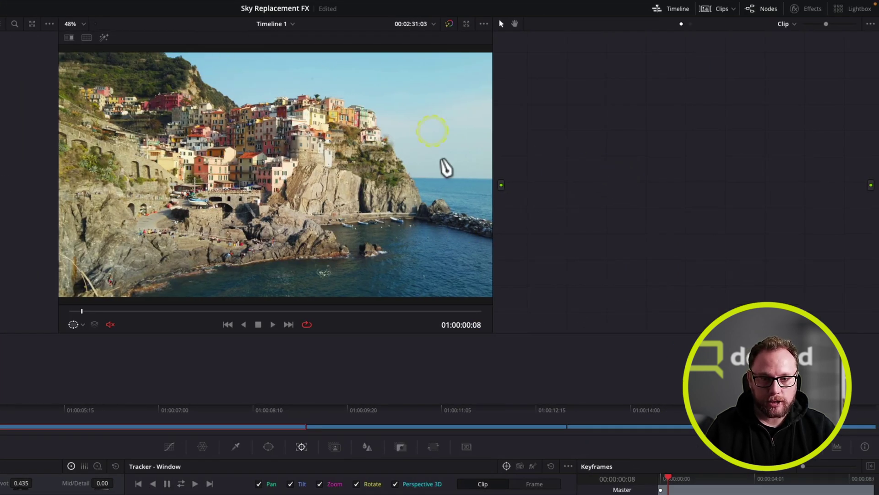
Add corrector node 01 and a serial node 02 (Alt+S) beneath it
{"action": "right_click", "coordinate": [595, 186]}
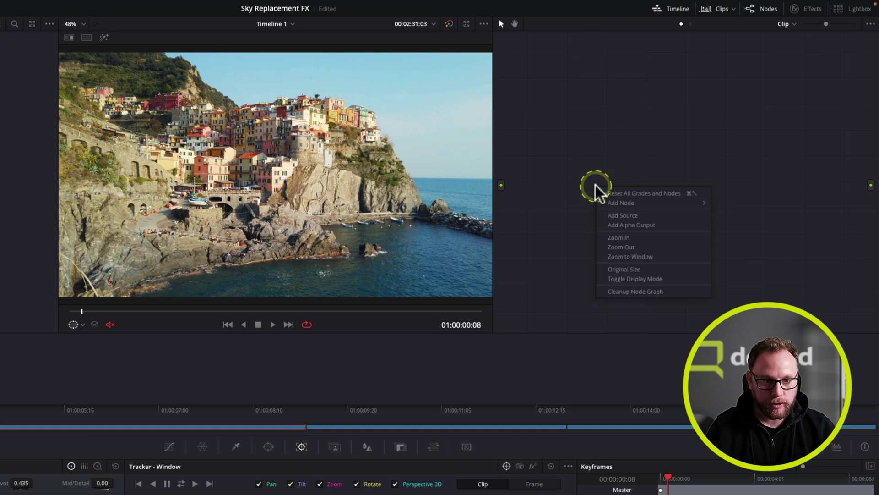
{"action": "left_click", "coordinate": [626, 203]}
{"action": "left_click_drag", "start_coordinate": [536, 75], "coordinate": [560, 126]}
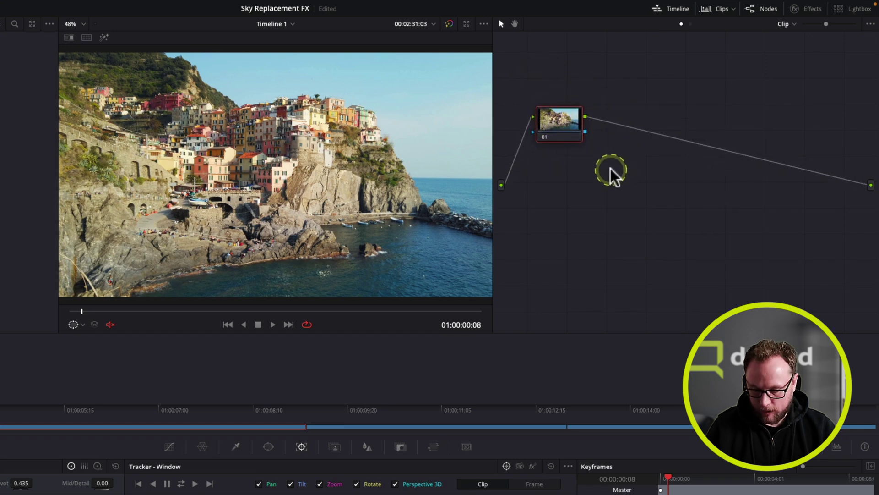
{"action": "key", "text": "alt+s"}
{"action": "left_click_drag", "start_coordinate": [638, 131], "coordinate": [569, 208]}
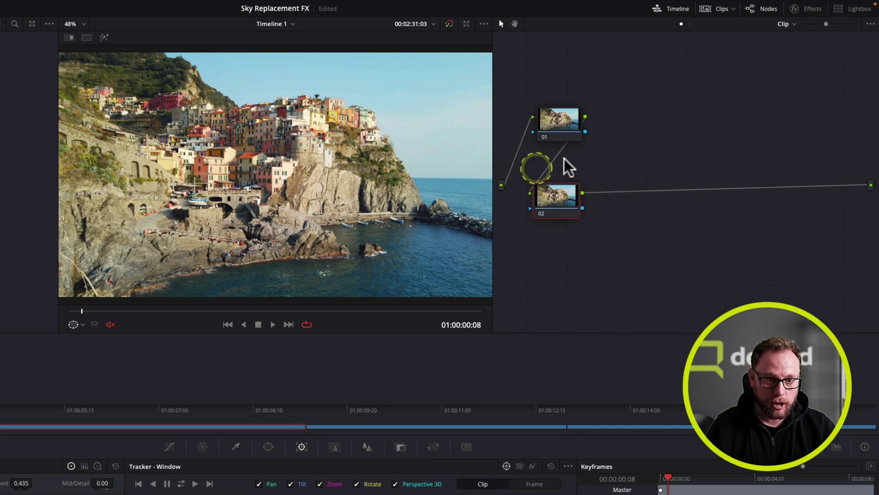
Search effects for 'sk' and insert Sky Replacement on the link after node 02
{"action": "left_click", "coordinate": [799, 8]}
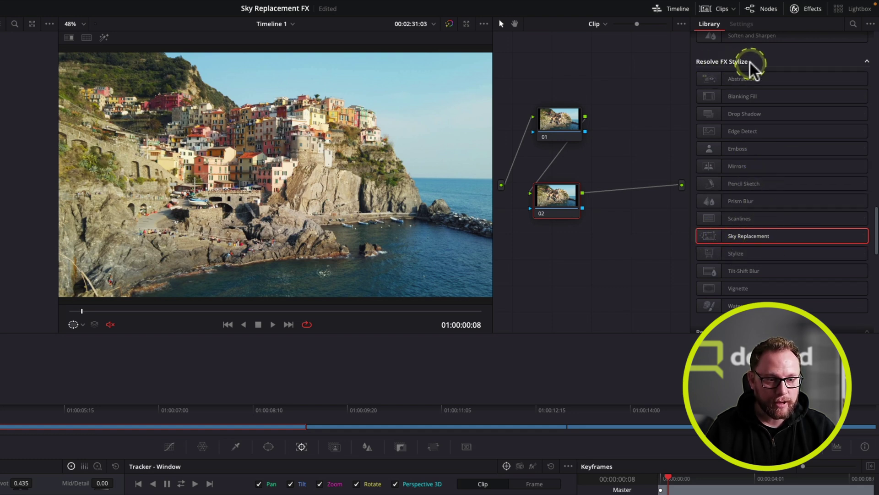
{"action": "scroll", "coordinate": [832, 178], "scroll_direction": "up", "scroll_amount": 15}
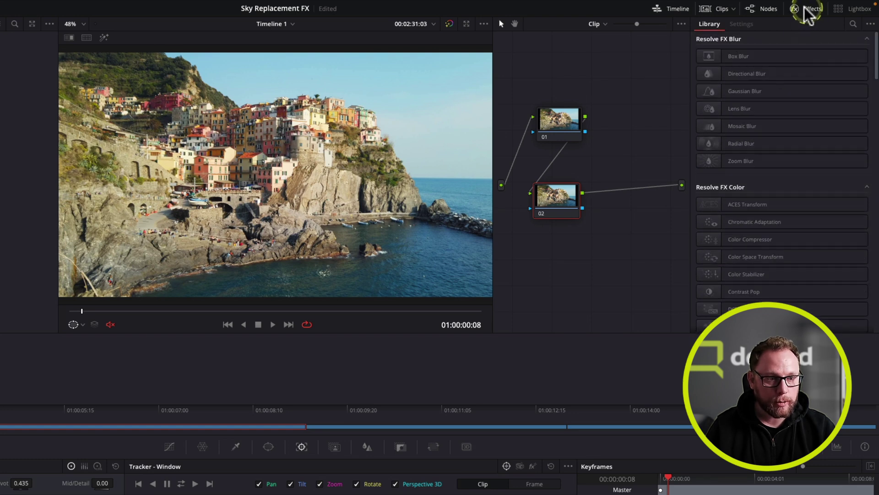
{"action": "left_click", "coordinate": [854, 24]}
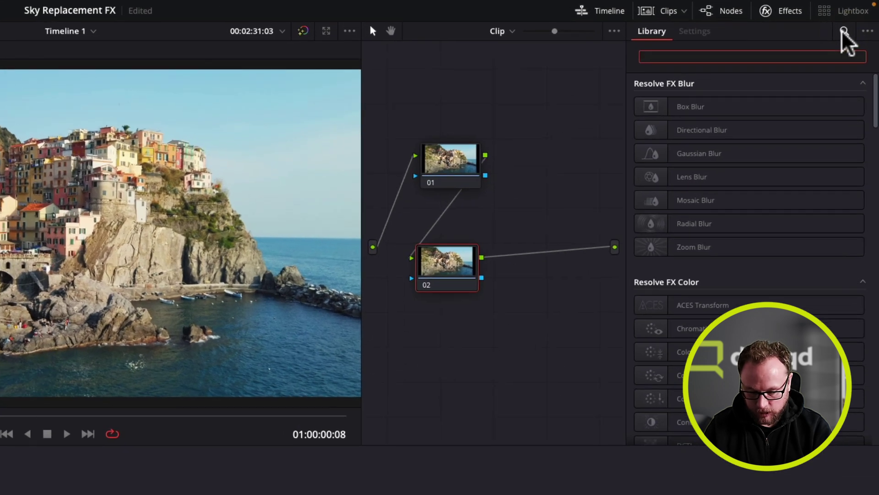
{"action": "type", "text": "sk"}
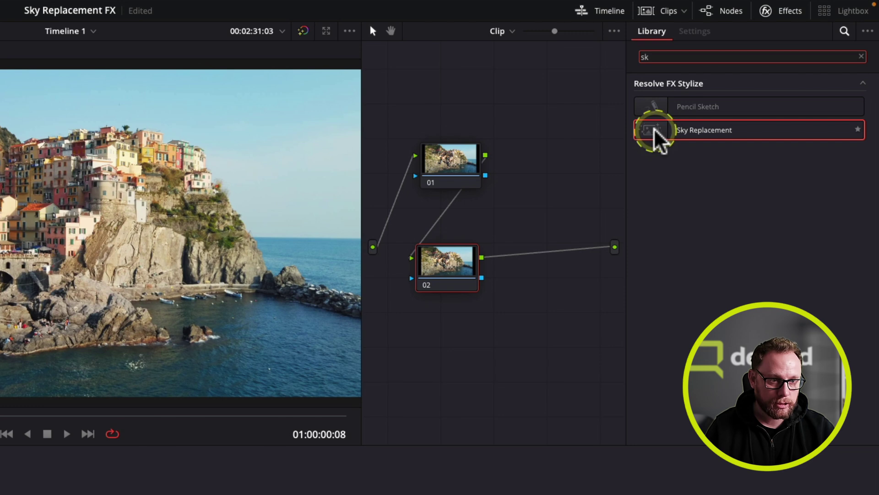
{"action": "left_click_drag", "start_coordinate": [654, 130], "coordinate": [441, 270]}
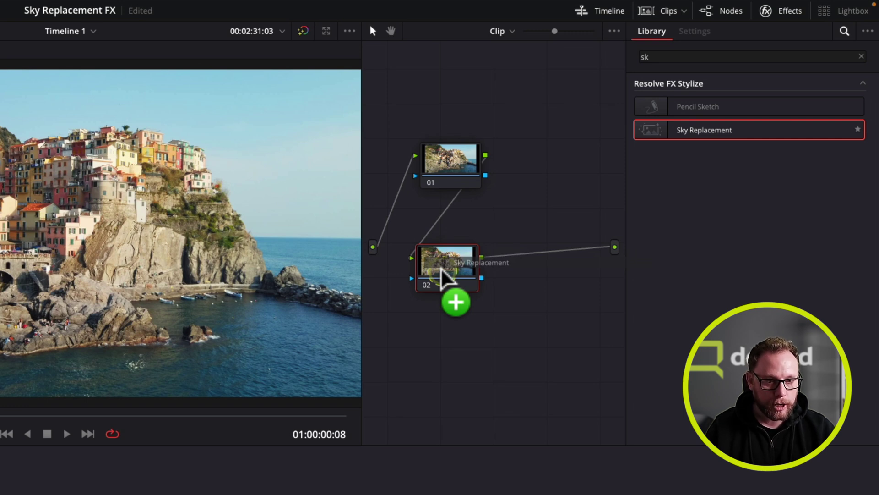
{"action": "left_click_drag", "start_coordinate": [442, 270], "coordinate": [570, 248]}
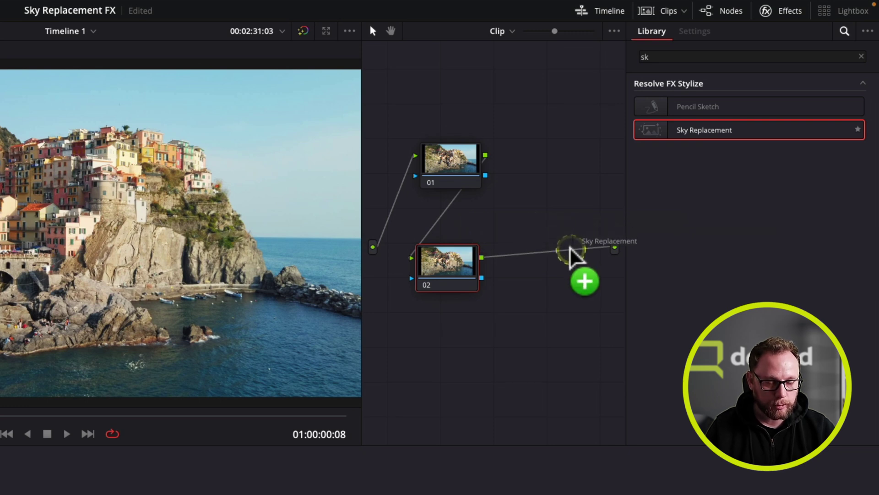
{"action": "left_click_drag", "start_coordinate": [570, 248], "coordinate": [526, 268]}
{"action": "left_click", "coordinate": [552, 270]}
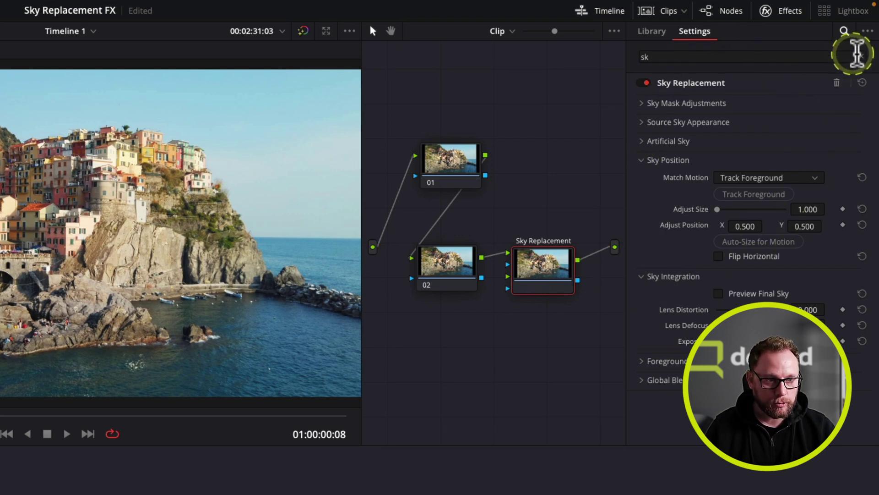
Select node 02 and switch its qualifier to 3D mode
{"action": "left_click", "coordinate": [859, 54]}
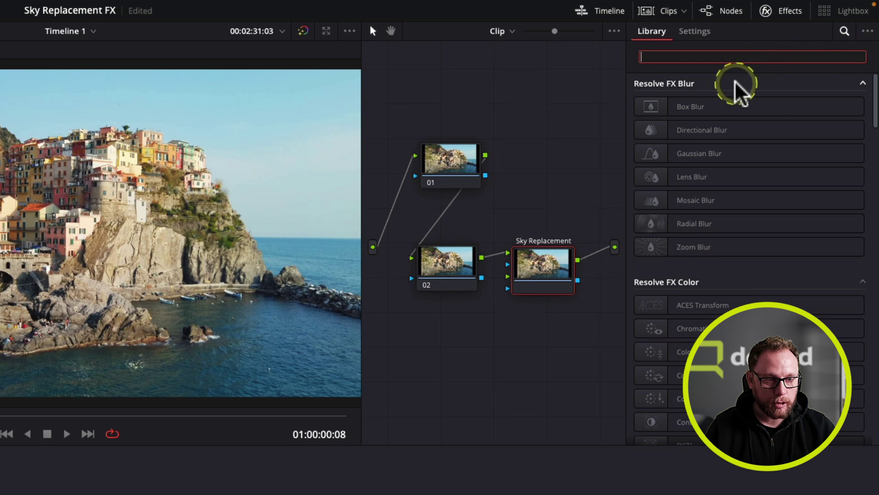
{"action": "left_click", "coordinate": [437, 263]}
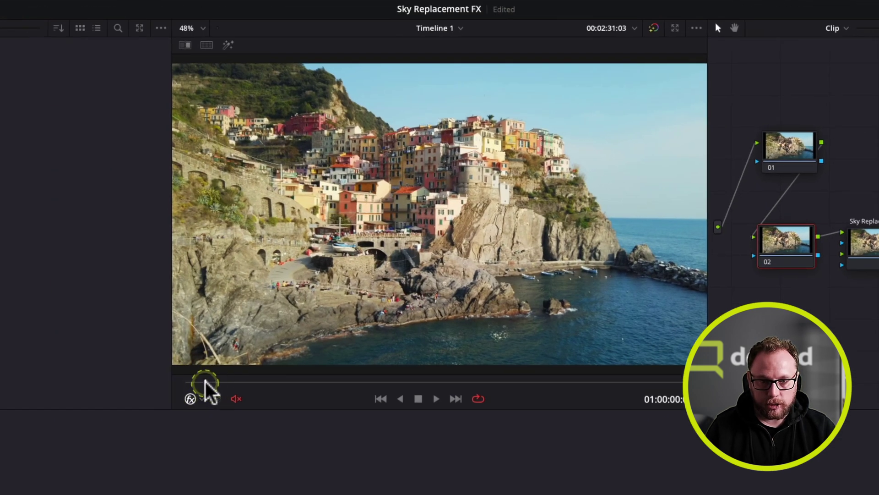
{"action": "left_click_drag", "start_coordinate": [205, 382], "coordinate": [185, 380]}
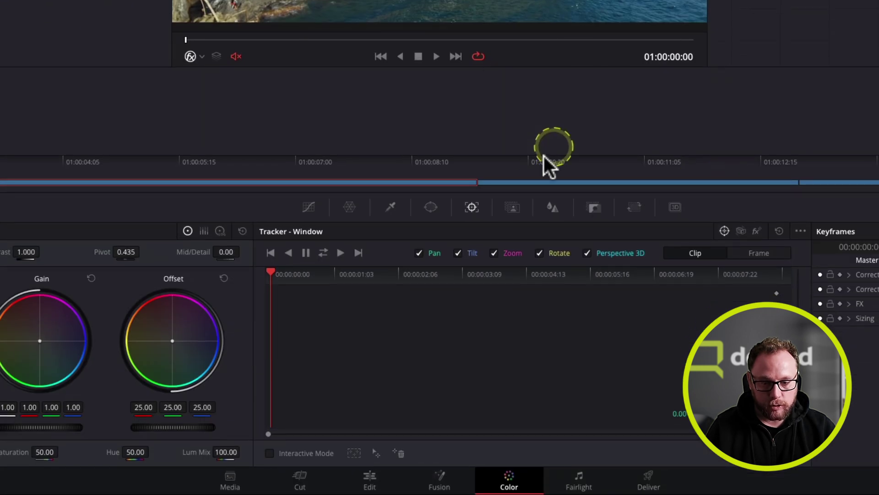
{"action": "left_click", "coordinate": [391, 207]}
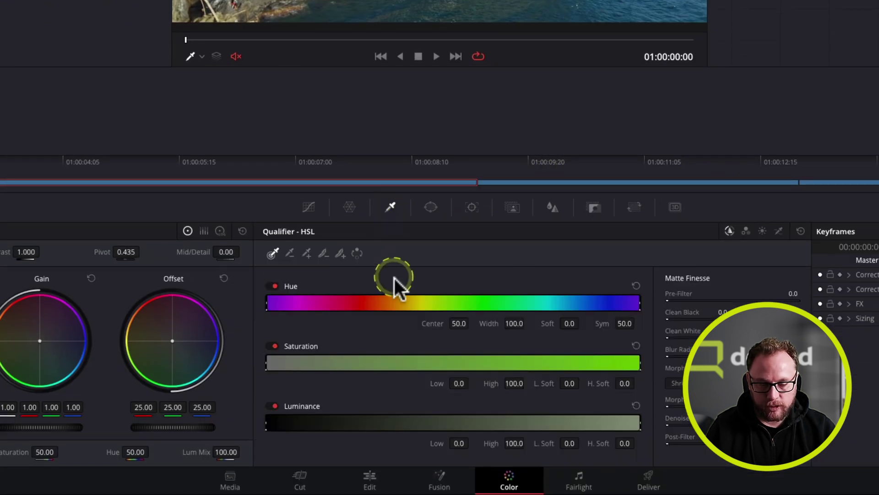
{"action": "left_click", "coordinate": [779, 231]}
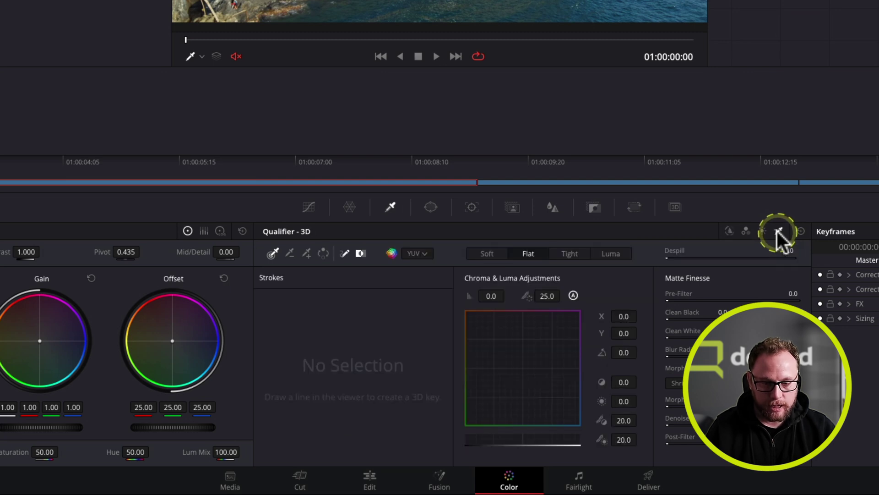
Stroke the 3D qualifier picker across the sky from the top of the frame
{"action": "left_click", "coordinate": [271, 256]}
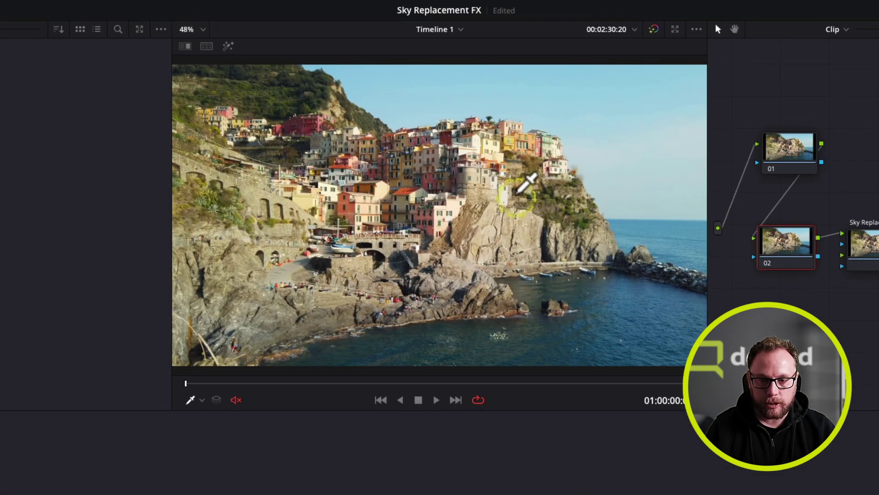
{"action": "left_click", "coordinate": [406, 73]}
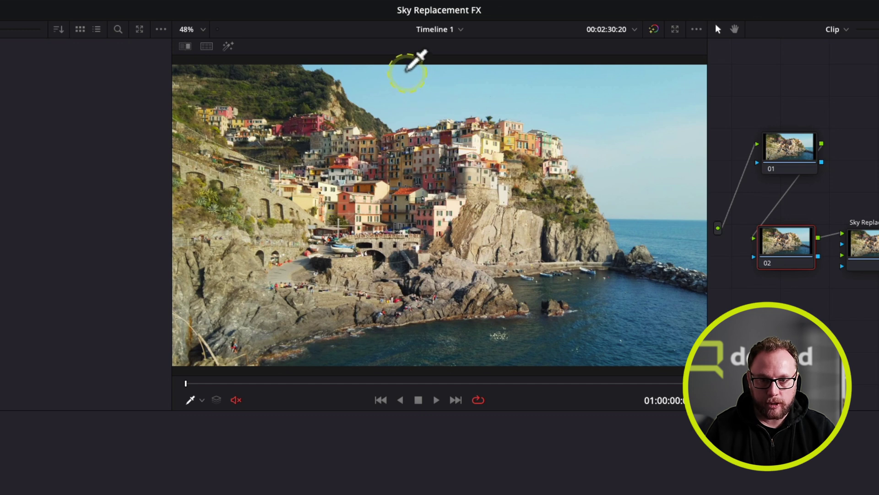
{"action": "mouse_move", "coordinate": [407, 72]}
{"action": "left_mouse_down"}
{"action": "mouse_move", "coordinate": [429, 89]}
{"action": "mouse_move", "coordinate": [578, 113]}
{"action": "left_mouse_up"}
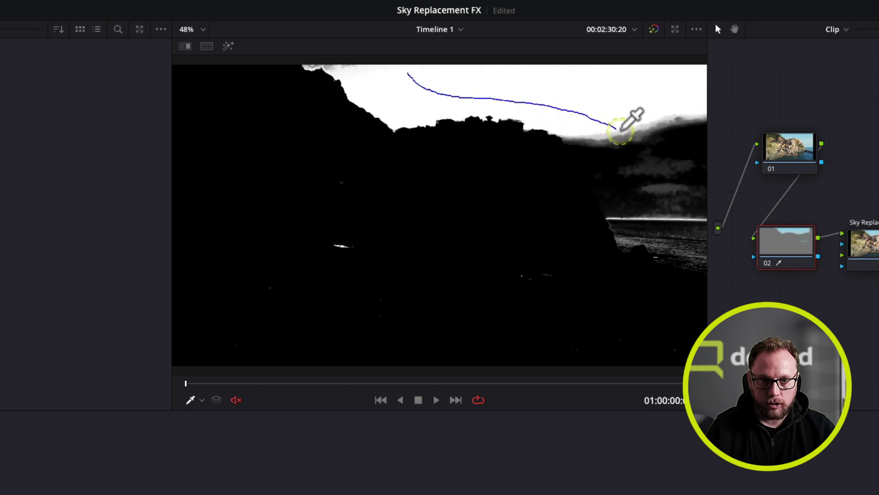
{"action": "mouse_move", "coordinate": [617, 130]}
{"action": "left_mouse_down"}
{"action": "mouse_move", "coordinate": [640, 149]}
{"action": "mouse_move", "coordinate": [656, 197]}
{"action": "left_mouse_up"}
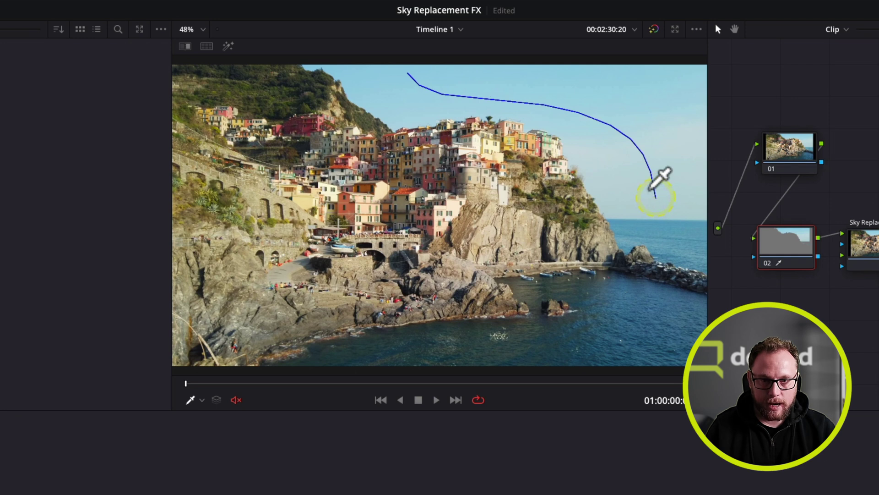
Enable Highlight mode and add sky strokes with Picker Add across the upper sky
{"action": "left_click", "coordinate": [229, 46]}
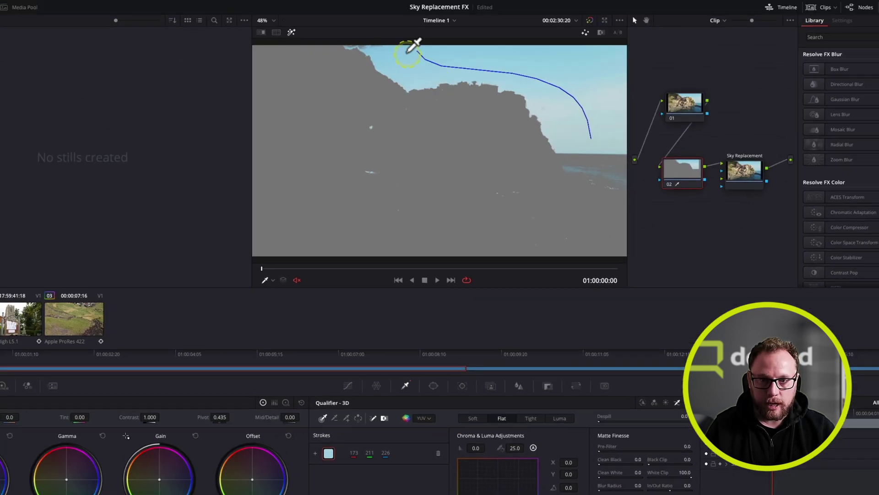
{"action": "left_click_drag", "start_coordinate": [408, 53], "coordinate": [425, 61]}
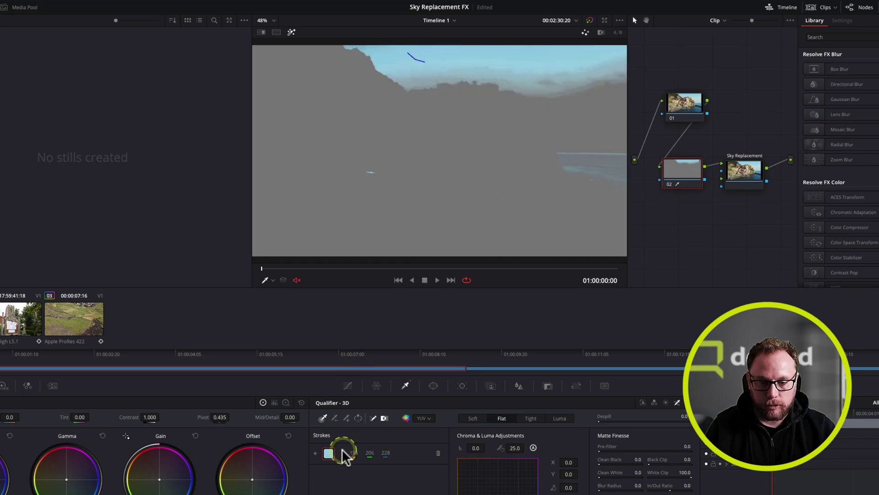
{"action": "left_click", "coordinate": [347, 417]}
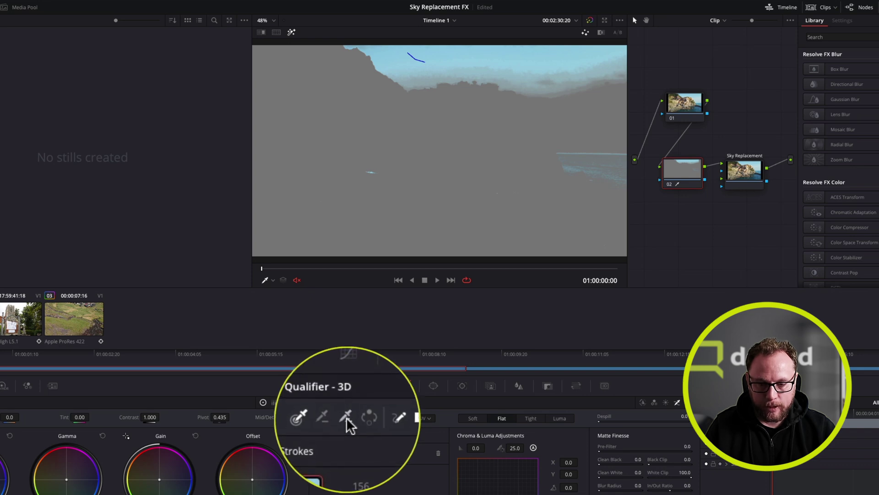
{"action": "left_click", "coordinate": [347, 418]}
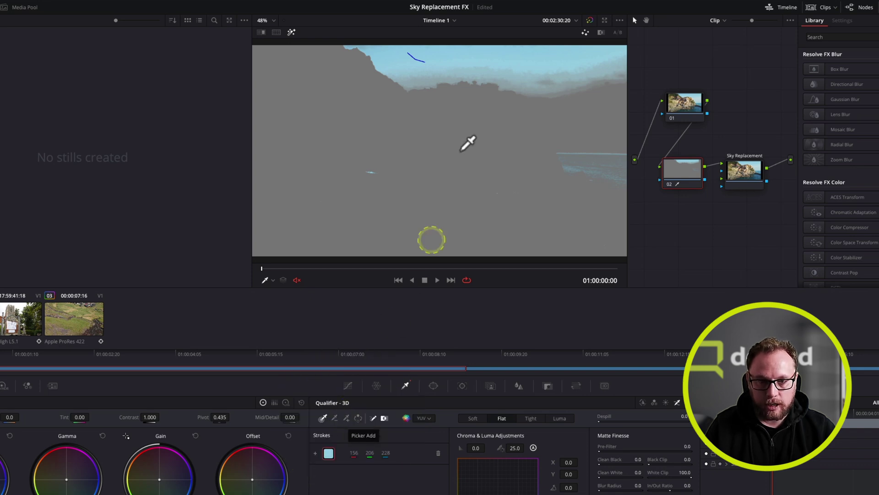
{"action": "mouse_move", "coordinate": [425, 54]}
{"action": "left_mouse_down"}
{"action": "mouse_move", "coordinate": [525, 76]}
{"action": "mouse_move", "coordinate": [577, 127]}
{"action": "left_mouse_up"}
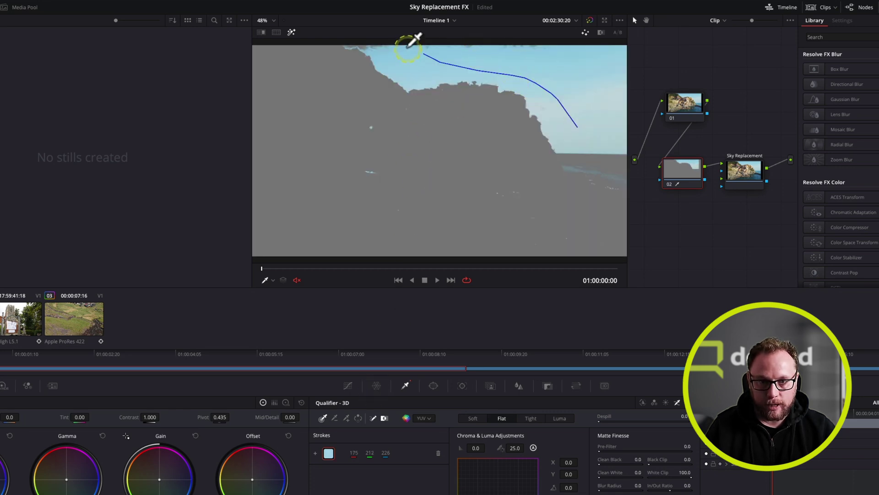
{"action": "mouse_move", "coordinate": [408, 48]}
{"action": "left_mouse_down"}
{"action": "mouse_move", "coordinate": [560, 63]}
{"action": "mouse_move", "coordinate": [594, 103]}
{"action": "mouse_move", "coordinate": [601, 134]}
{"action": "left_mouse_up"}
Add the sky's right side and top corners, then lower Clean Black
{"action": "left_click", "coordinate": [347, 419]}
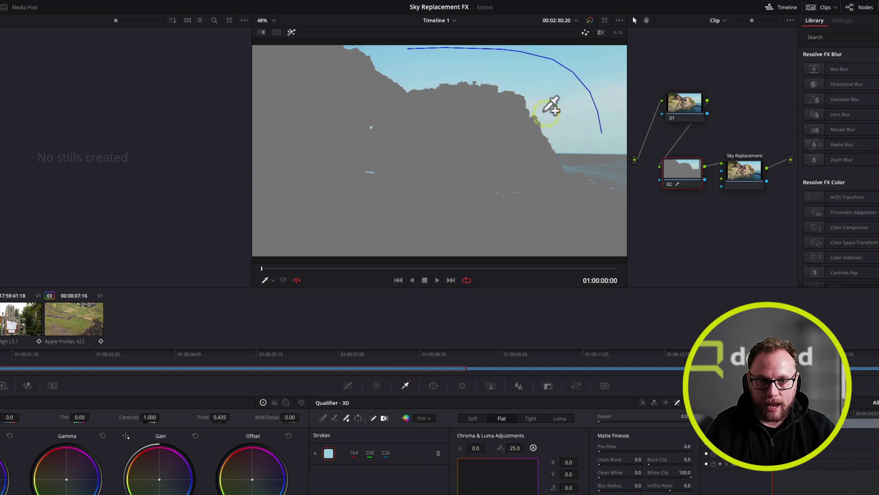
{"action": "left_click_drag", "start_coordinate": [542, 98], "coordinate": [547, 109]}
{"action": "left_click_drag", "start_coordinate": [381, 54], "coordinate": [364, 46]}
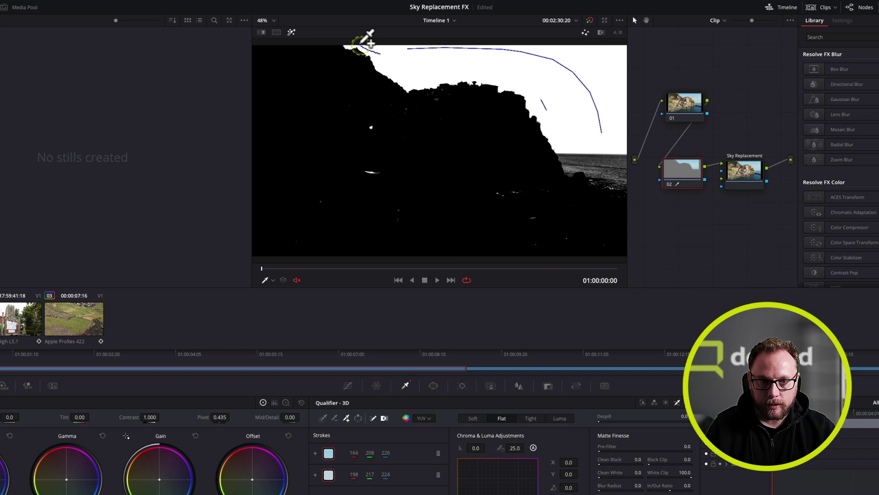
{"action": "mouse_move", "coordinate": [596, 48]}
{"action": "left_mouse_down"}
{"action": "mouse_move", "coordinate": [620, 52]}
{"action": "mouse_move", "coordinate": [624, 67]}
{"action": "left_mouse_up"}
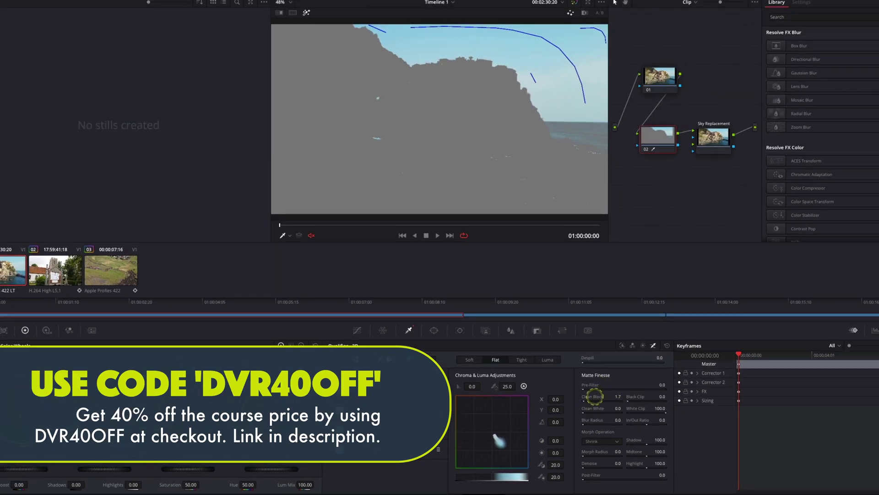
{"action": "left_click_drag", "start_coordinate": [615, 397], "coordinate": [589, 395]}
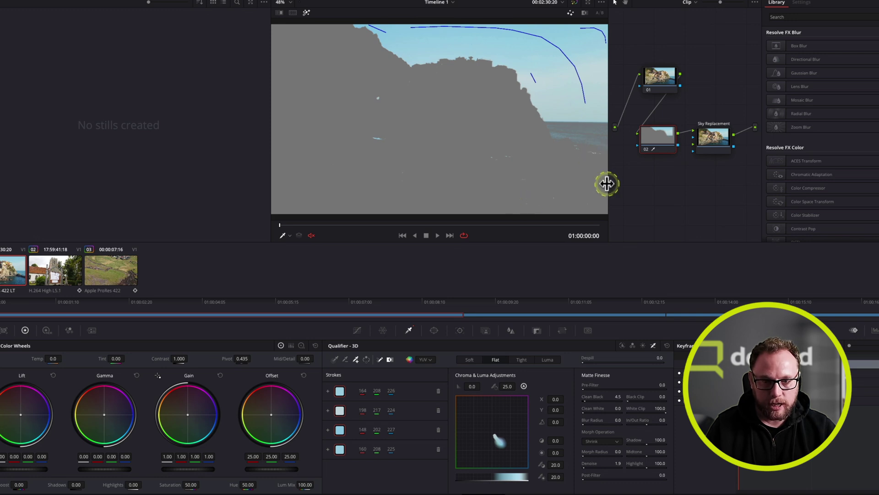
{"action": "left_click", "coordinate": [435, 331]}
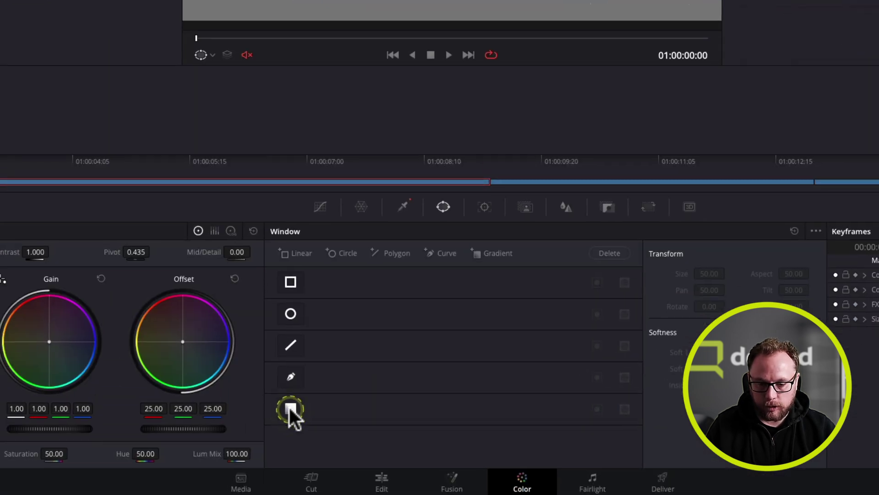
Add a Gradient window and position it along the sea horizon
{"action": "left_click", "coordinate": [290, 409]}
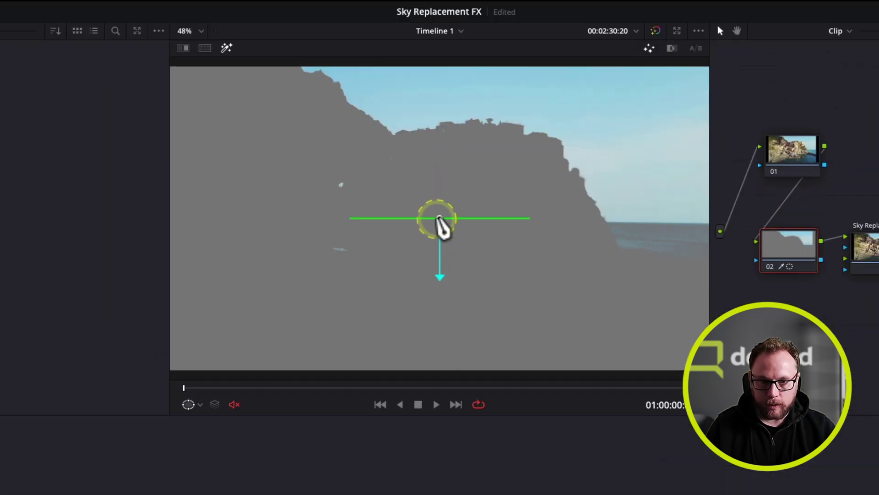
{"action": "left_click_drag", "start_coordinate": [439, 218], "coordinate": [660, 223]}
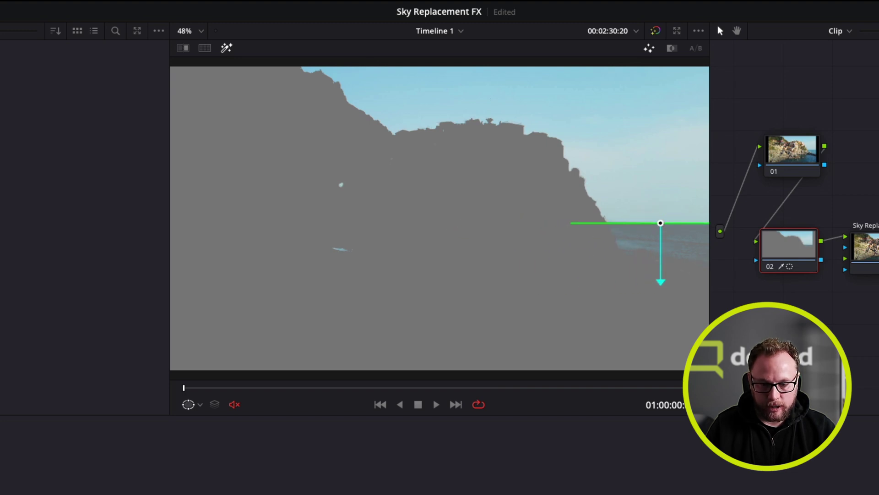
{"action": "left_click", "coordinate": [638, 353]}
{"action": "left_click", "coordinate": [666, 227]}
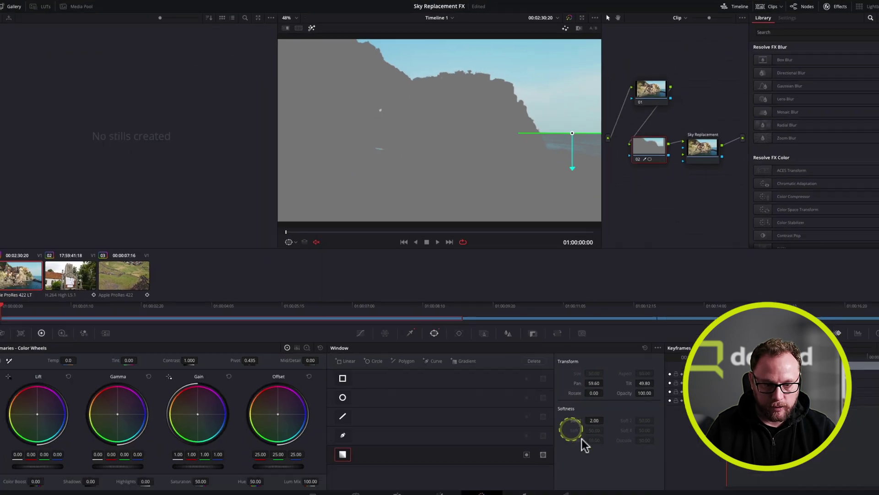
{"action": "left_click_drag", "start_coordinate": [581, 439], "coordinate": [581, 425]}
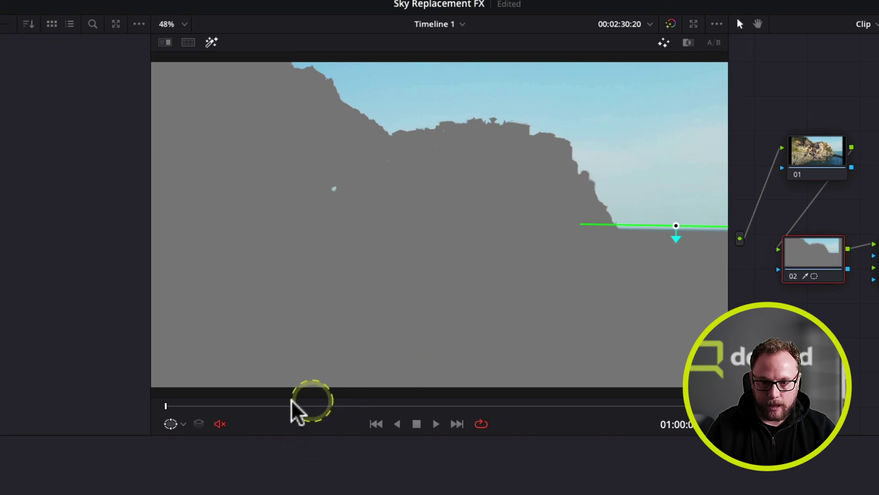
{"action": "left_click_drag", "start_coordinate": [192, 405], "coordinate": [142, 407]}
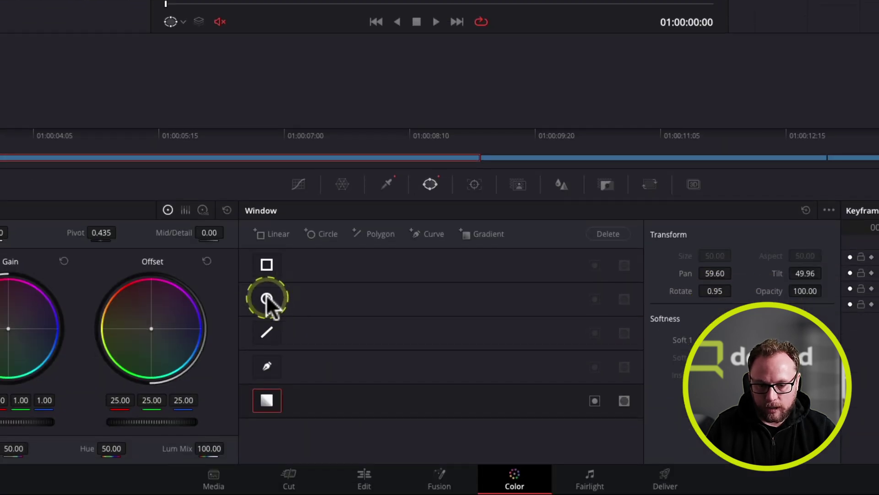
Add a Circle window shrunk over the town, invert it, and hide overlays
{"action": "left_click", "coordinate": [267, 299]}
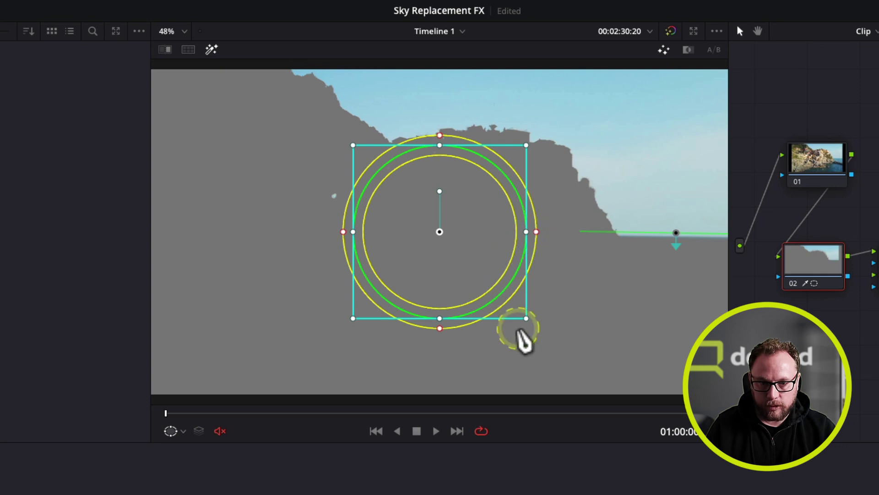
{"action": "left_click_drag", "start_coordinate": [526, 319], "coordinate": [480, 269]}
{"action": "left_click_drag", "start_coordinate": [438, 241], "coordinate": [334, 201]}
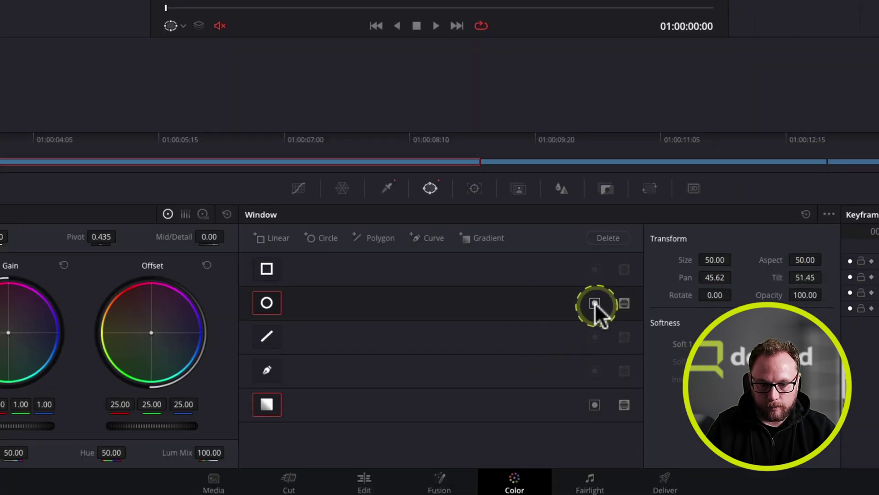
{"action": "left_click", "coordinate": [624, 303]}
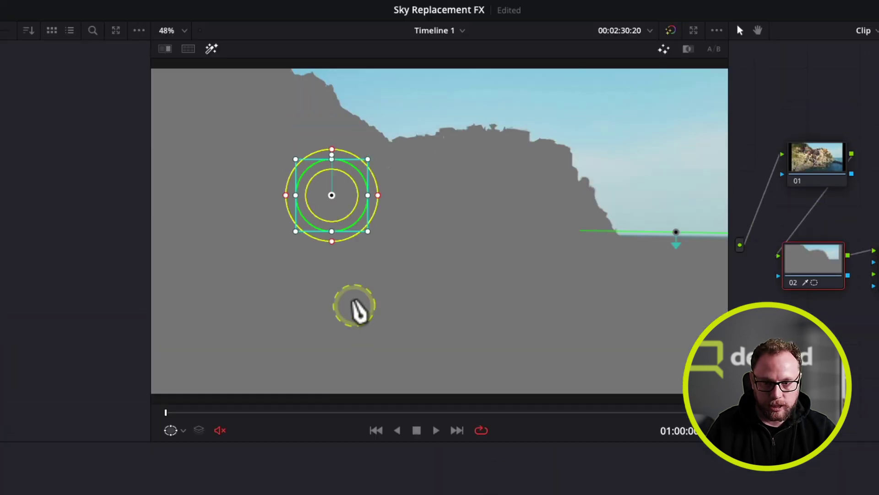
{"action": "left_click", "coordinate": [171, 433]}
{"action": "left_click", "coordinate": [192, 451]}
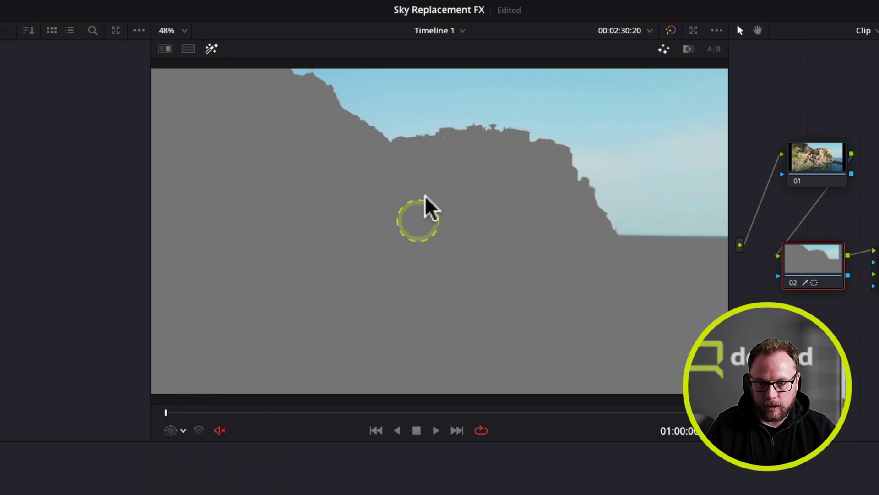
{"action": "left_click_drag", "start_coordinate": [214, 411], "coordinate": [603, 413]}
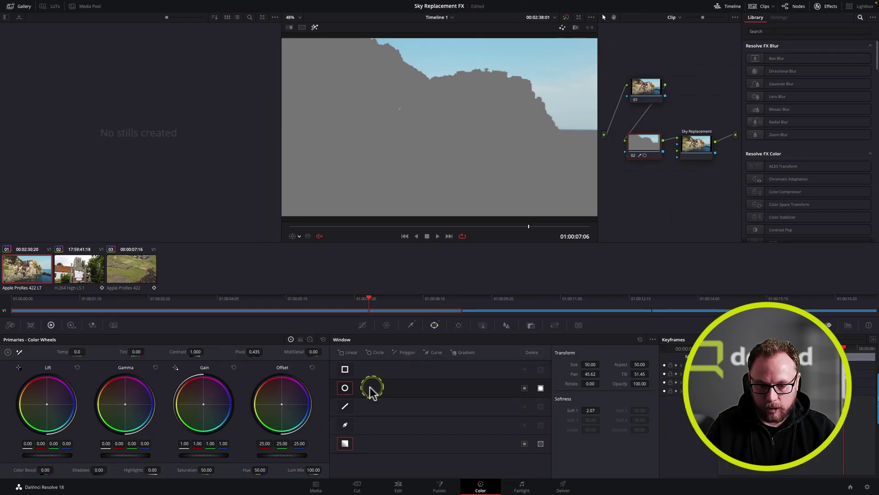
Track node 02's windows forward and reverse, restore the Window overlay, and shift node 02
{"action": "left_click", "coordinate": [458, 325]}
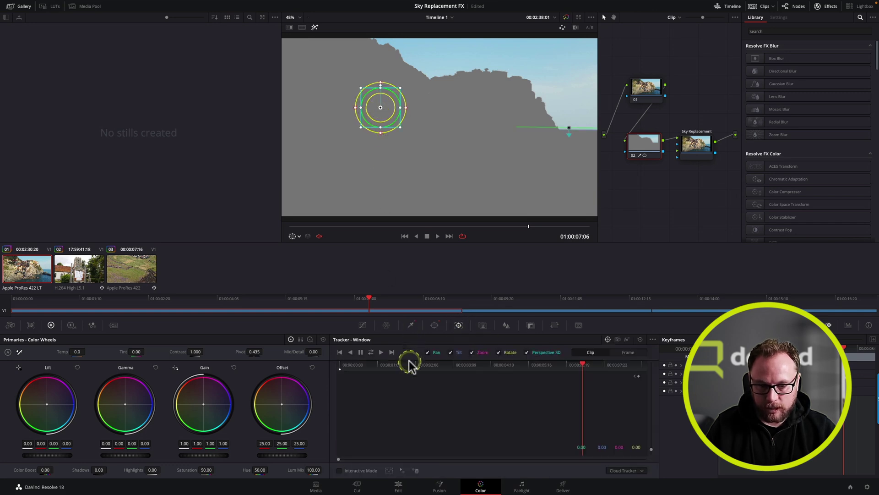
{"action": "left_click", "coordinate": [371, 352]}
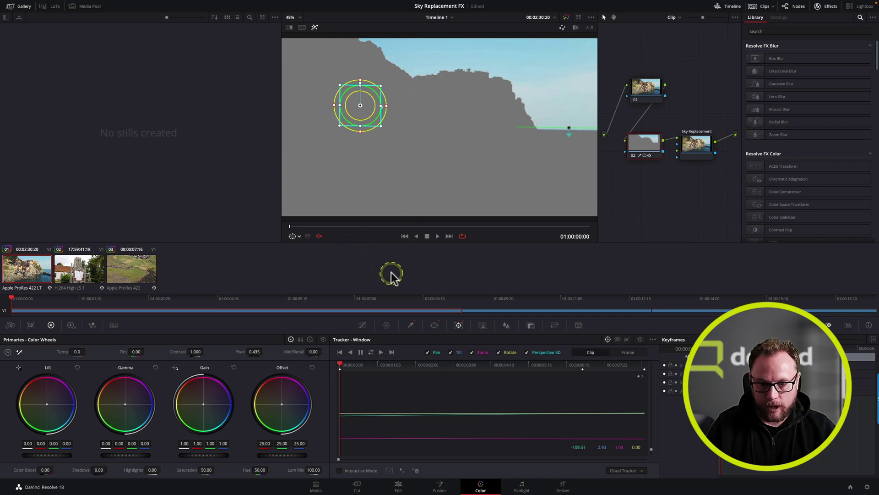
{"action": "left_click", "coordinate": [296, 237]}
{"action": "left_click", "coordinate": [302, 257]}
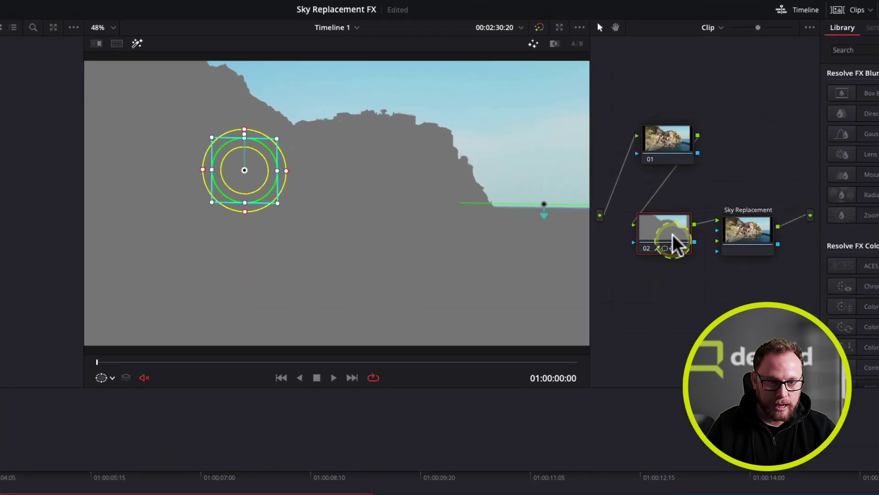
{"action": "left_click_drag", "start_coordinate": [662, 231], "coordinate": [718, 231]}
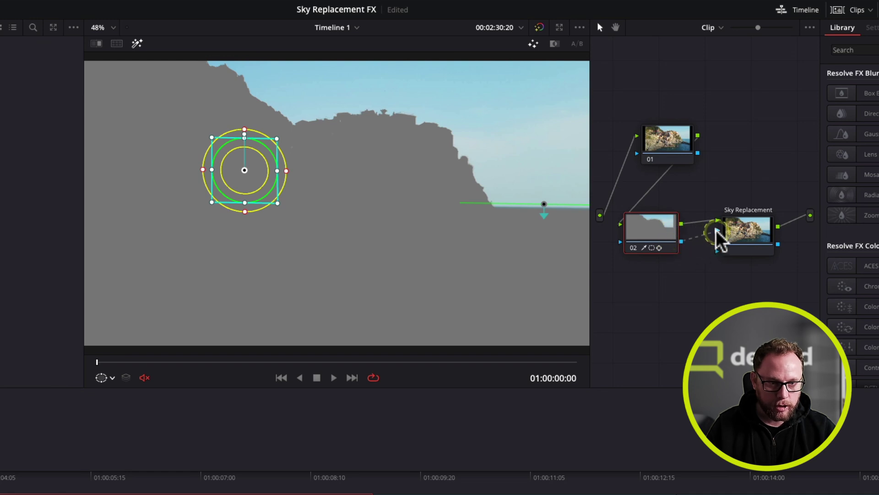
Turn off Highlight and overlays, then select the Sky Replacement node's settings
{"action": "left_click", "coordinate": [137, 43]}
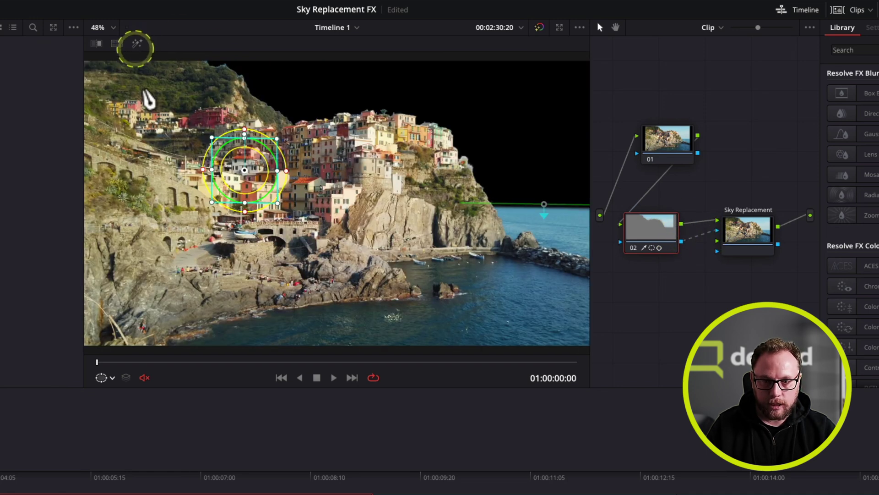
{"action": "left_click", "coordinate": [110, 377]}
{"action": "left_click", "coordinate": [124, 395]}
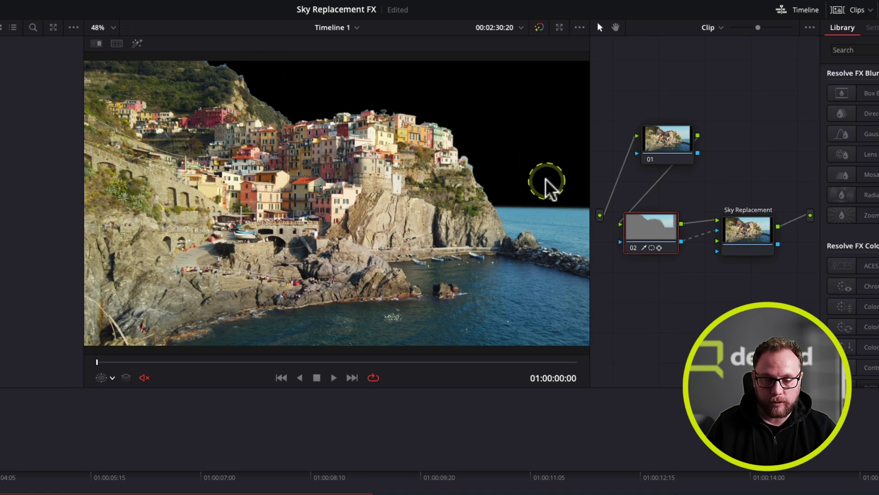
{"action": "left_click", "coordinate": [755, 246]}
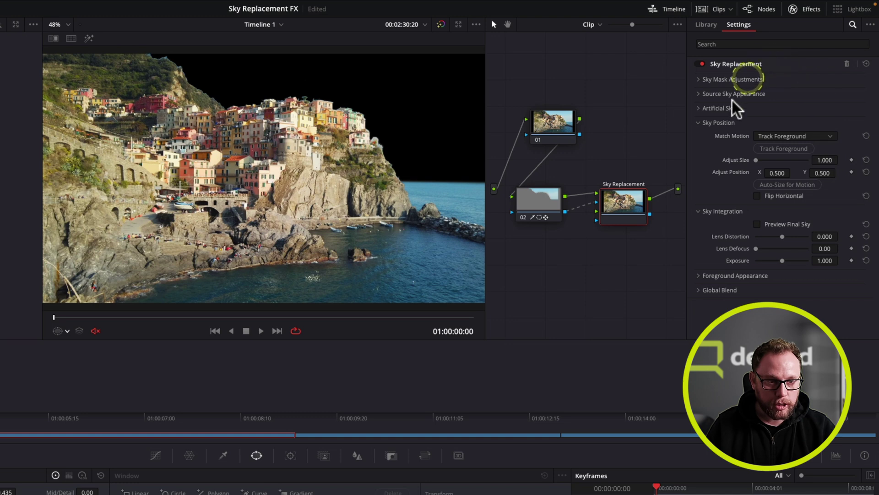
Check the black-and-white sky mask via Sky Mask Adjustments' Preview Mask, then turn it off
{"action": "left_click", "coordinate": [697, 107]}
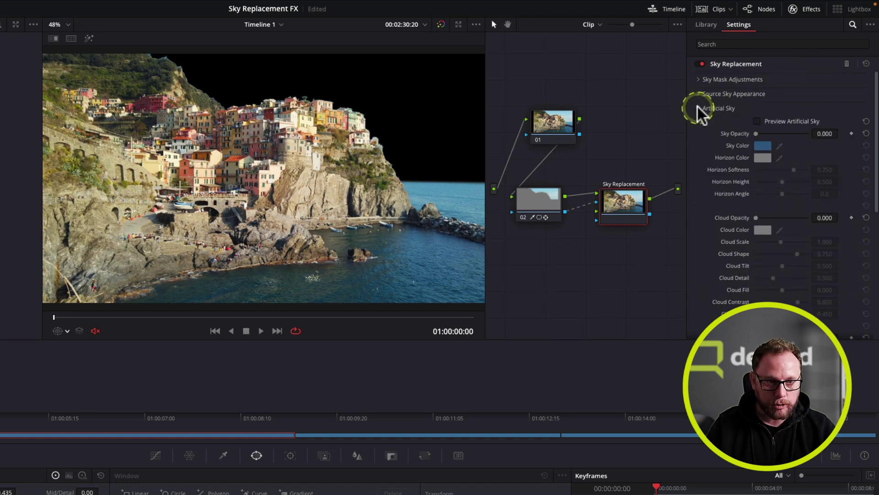
{"action": "left_click", "coordinate": [720, 81]}
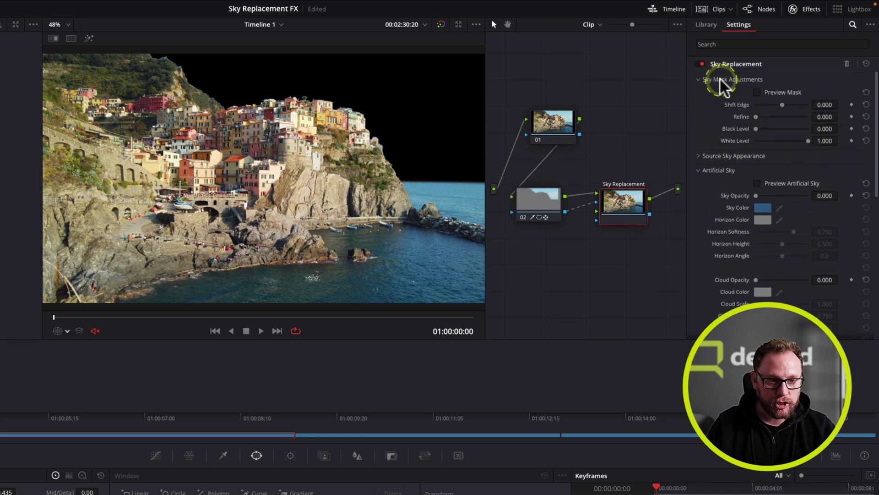
{"action": "left_click", "coordinate": [758, 92]}
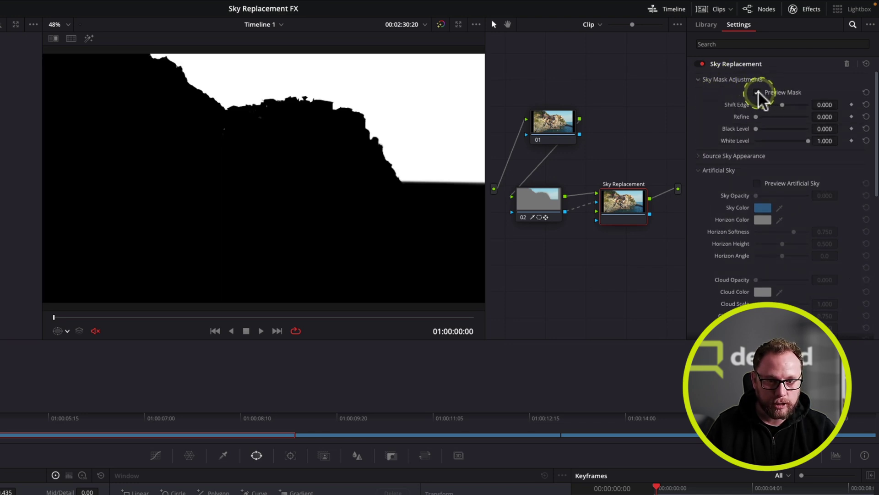
{"action": "mouse_move", "coordinate": [756, 116]}
{"action": "left_mouse_down"}
{"action": "mouse_move", "coordinate": [785, 118]}
{"action": "mouse_move", "coordinate": [757, 117]}
{"action": "left_mouse_up"}
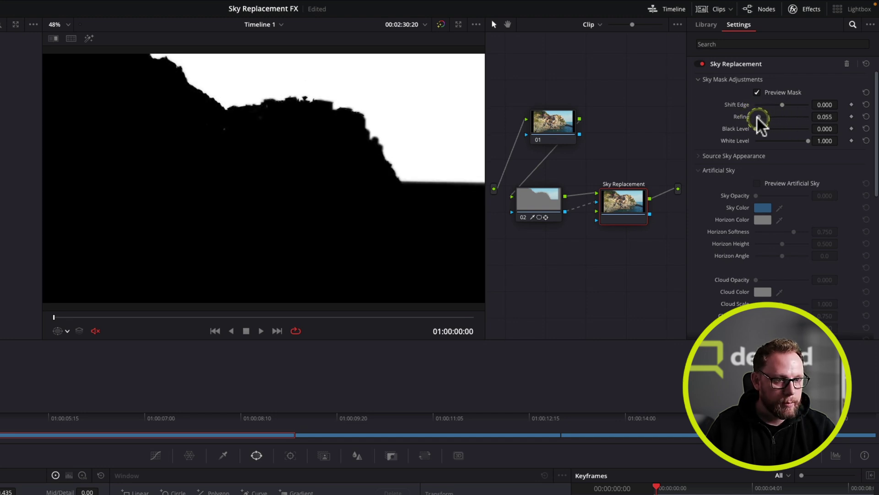
{"action": "left_click", "coordinate": [754, 92]}
{"action": "left_click", "coordinate": [697, 80]}
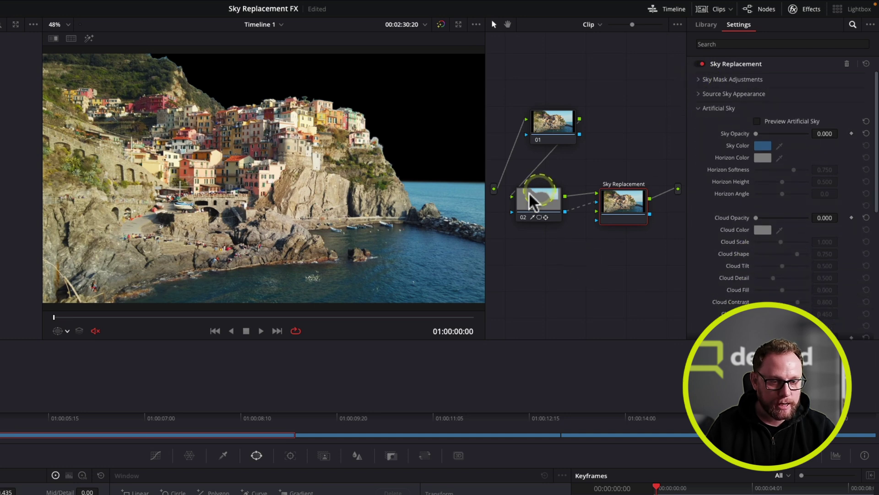
Select node 02 and bring up its 3D qualifier
{"action": "mouse_move", "coordinate": [547, 207]}
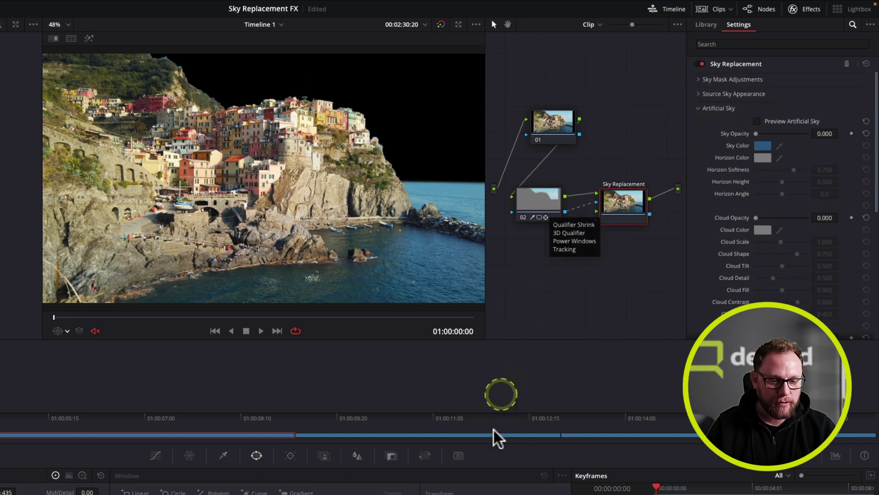
{"action": "left_click", "coordinate": [537, 200]}
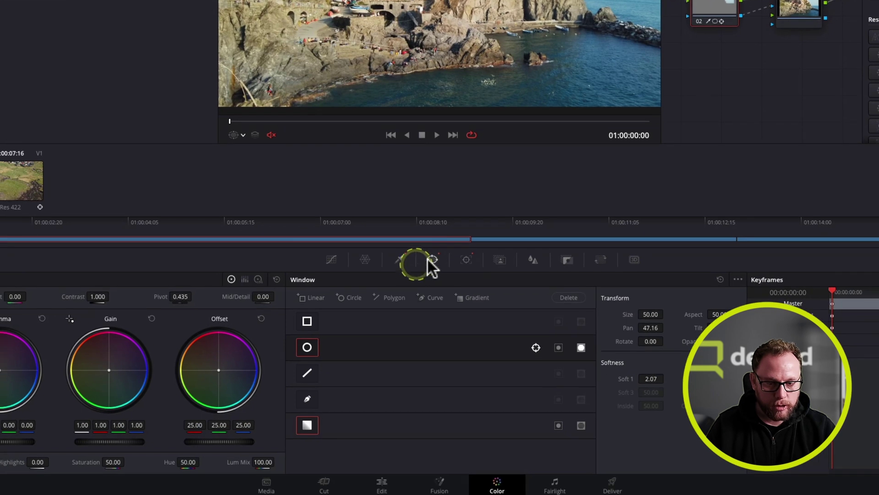
{"action": "left_click", "coordinate": [376, 285]}
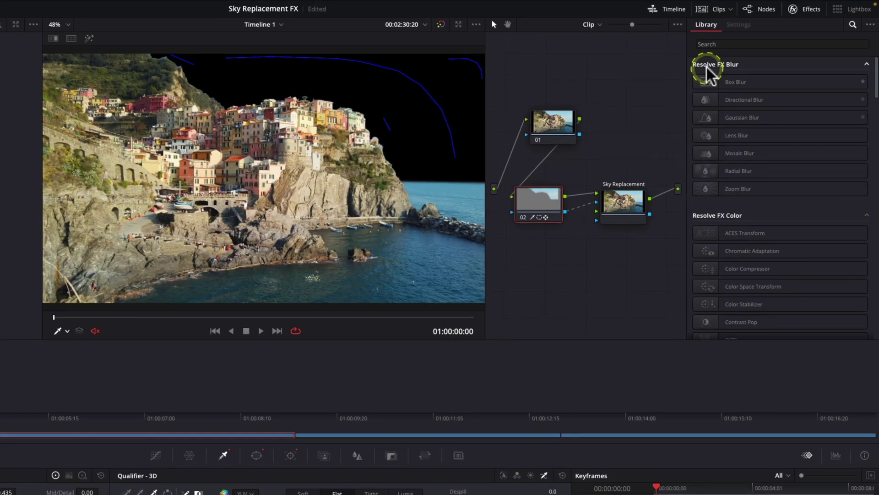
Set Sky Opacity to 1.0, Horizon Softness to 0.678 and Horizon Height to 0.633
{"action": "left_click", "coordinate": [800, 5]}
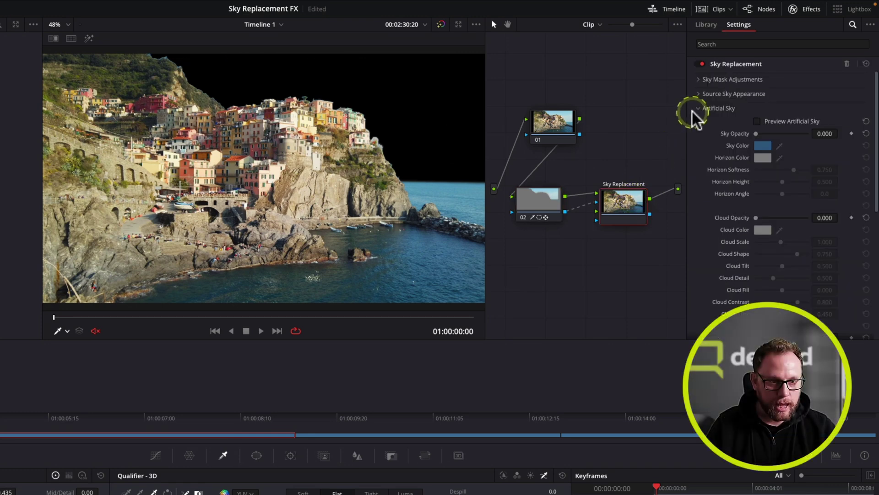
{"action": "left_click", "coordinate": [715, 128]}
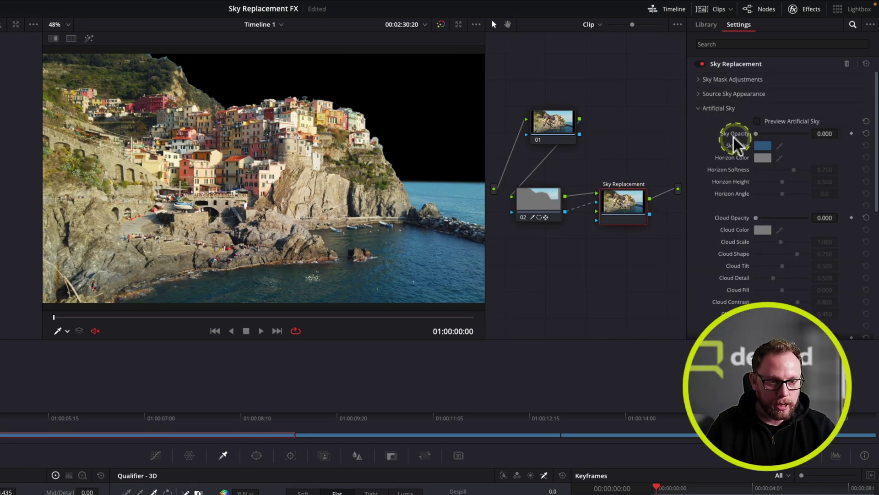
{"action": "left_click", "coordinate": [433, 166]}
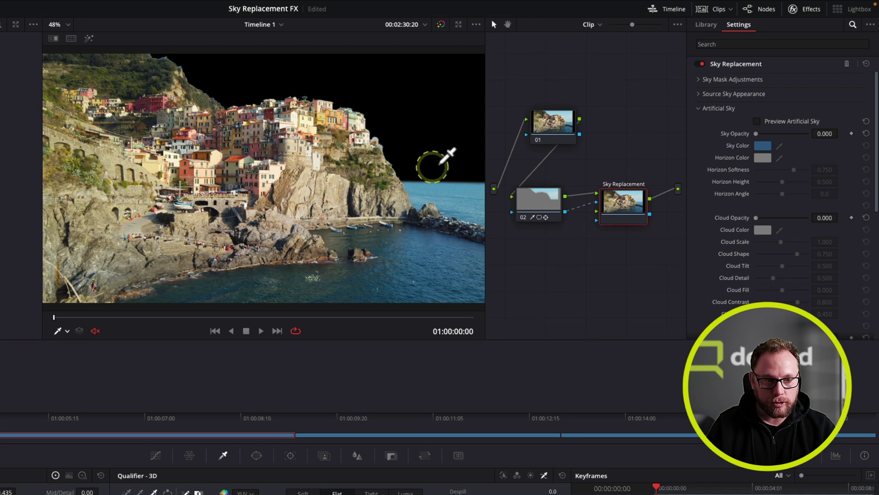
{"action": "left_click", "coordinate": [732, 136]}
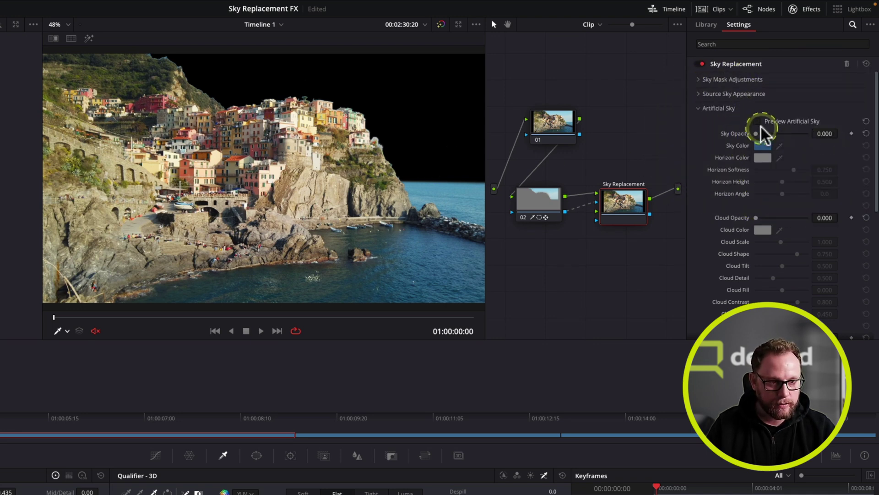
{"action": "left_click_drag", "start_coordinate": [756, 133], "coordinate": [809, 130]}
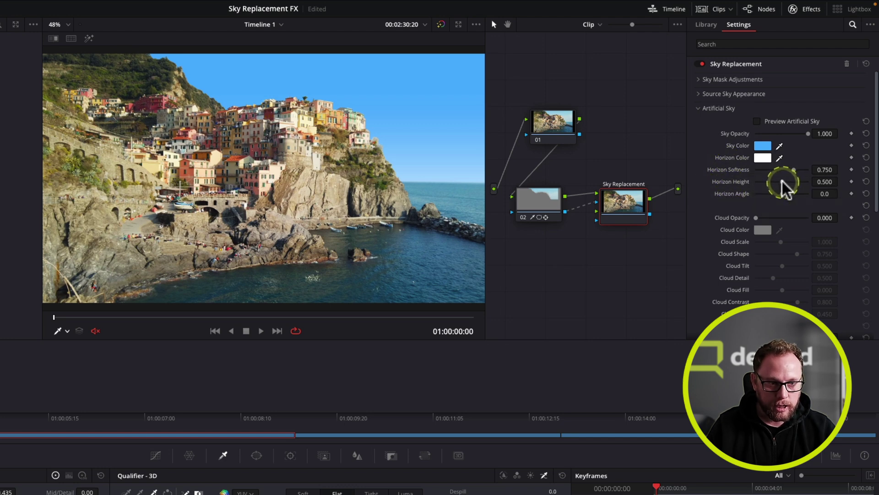
{"action": "left_click_drag", "start_coordinate": [783, 181], "coordinate": [724, 173]}
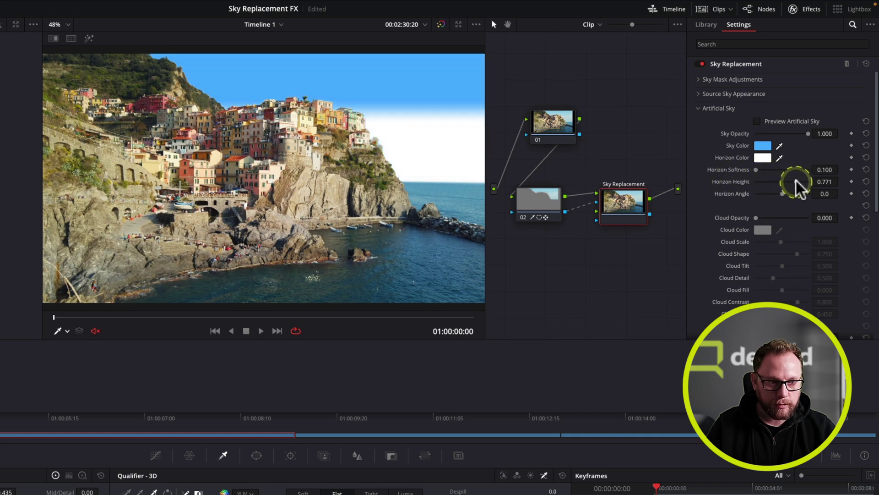
{"action": "mouse_move", "coordinate": [796, 180]}
{"action": "left_mouse_down"}
{"action": "mouse_move", "coordinate": [771, 168]}
{"action": "mouse_move", "coordinate": [789, 169]}
{"action": "mouse_move", "coordinate": [788, 181]}
{"action": "left_mouse_up"}
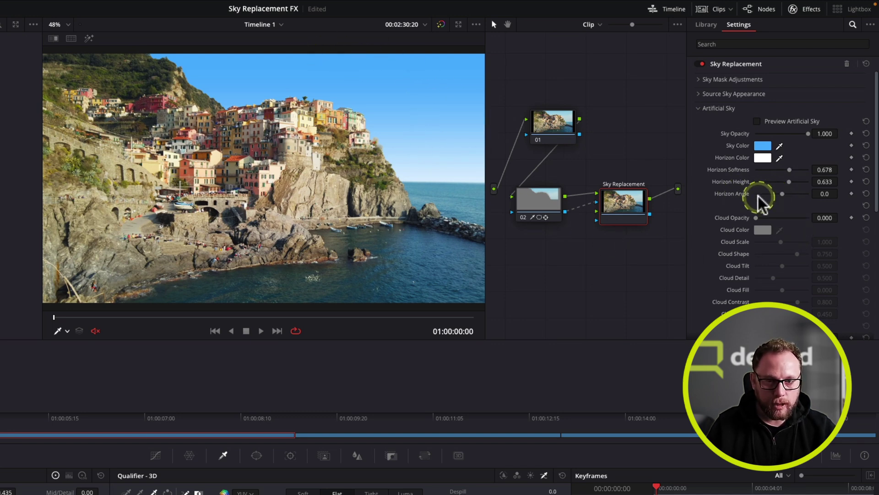
Toggle Sky Replacement off and on for a before/after comparison
{"action": "left_click", "coordinate": [702, 64]}
{"action": "left_click", "coordinate": [702, 63]}
{"action": "left_click", "coordinate": [703, 63]}
{"action": "left_click", "coordinate": [703, 63]}
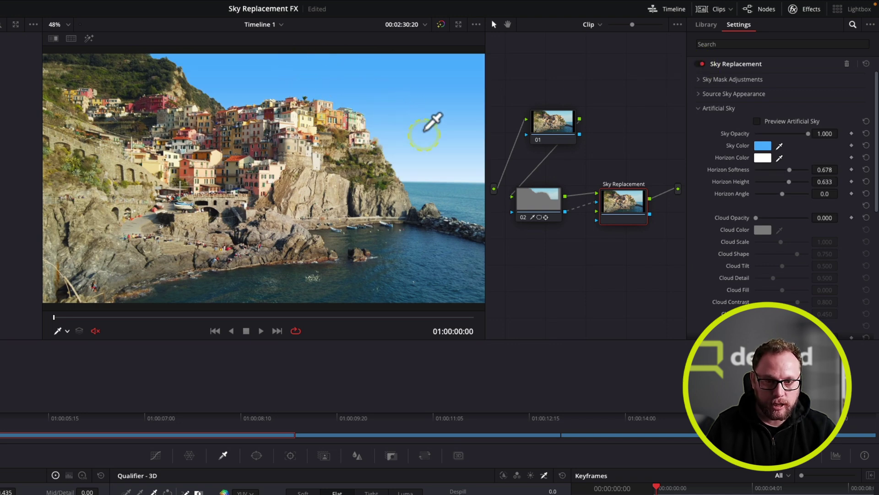
Change the Sky Color to a lighter blue
{"action": "left_click", "coordinate": [769, 146]}
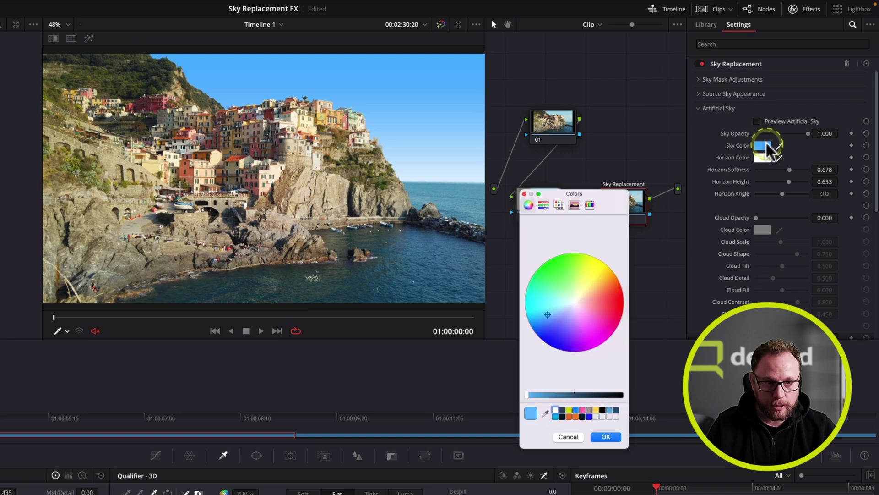
{"action": "left_click_drag", "start_coordinate": [558, 288], "coordinate": [590, 307]}
{"action": "left_click", "coordinate": [567, 439]}
{"action": "left_click", "coordinate": [761, 147]}
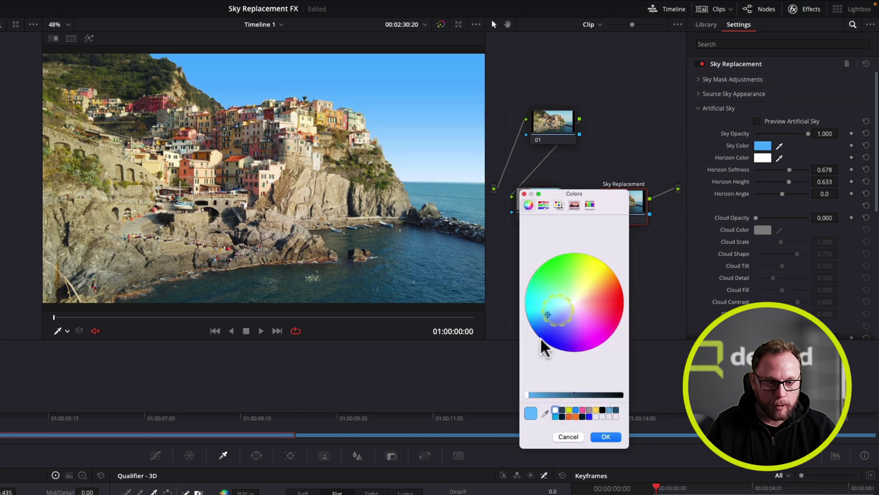
{"action": "left_click", "coordinate": [549, 311]}
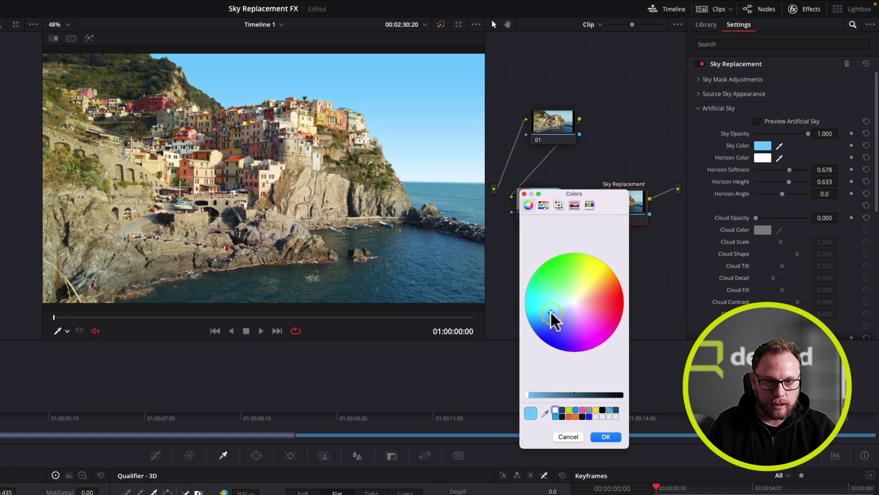
{"action": "left_click", "coordinate": [606, 436]}
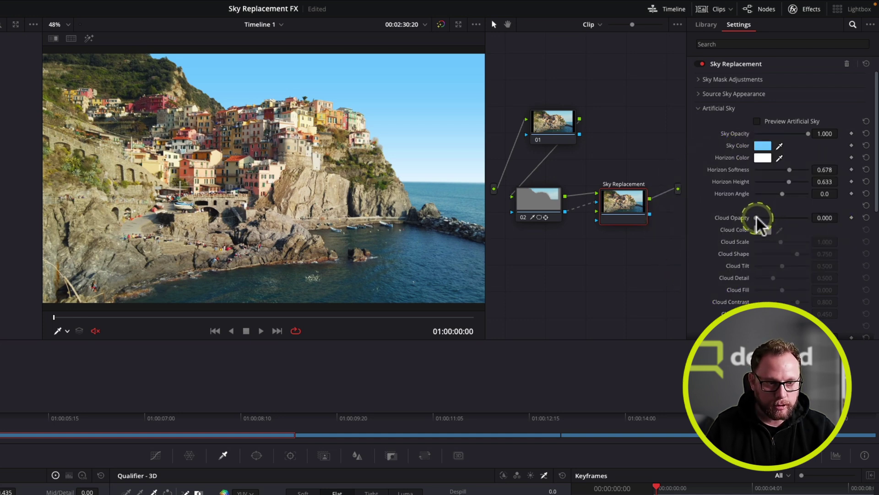
Set Cloud Opacity 1.0, Scale 0.361, Shape 0.741, Detail 0.594, Fill 0.064, Contrast 0.835, Time 0.504
{"action": "left_click_drag", "start_coordinate": [756, 217], "coordinate": [823, 215]}
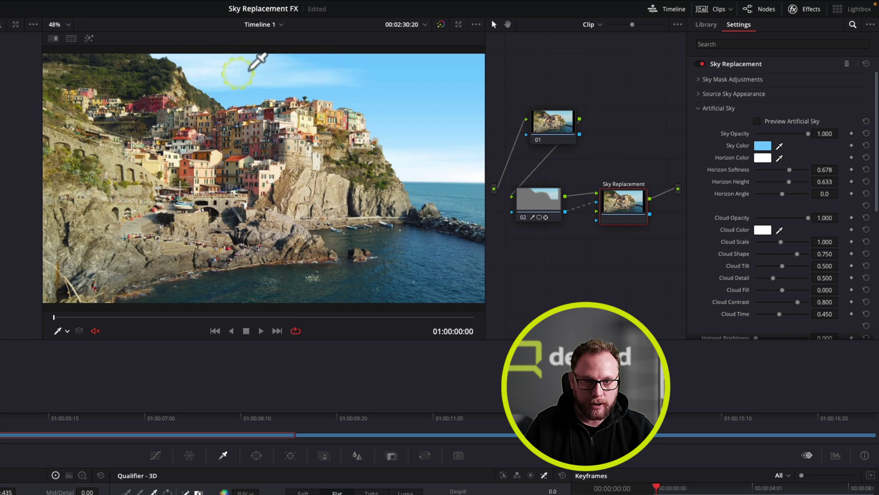
{"action": "left_click", "coordinate": [783, 241]}
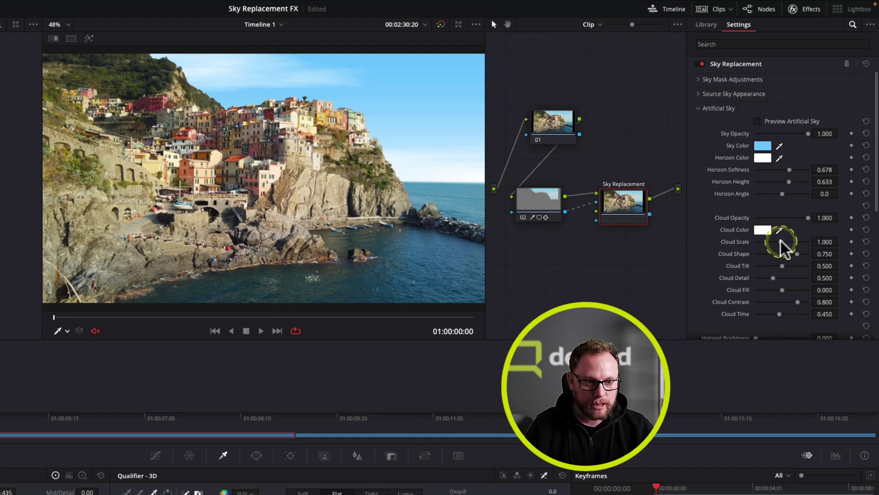
{"action": "left_click_drag", "start_coordinate": [782, 241], "coordinate": [763, 241]}
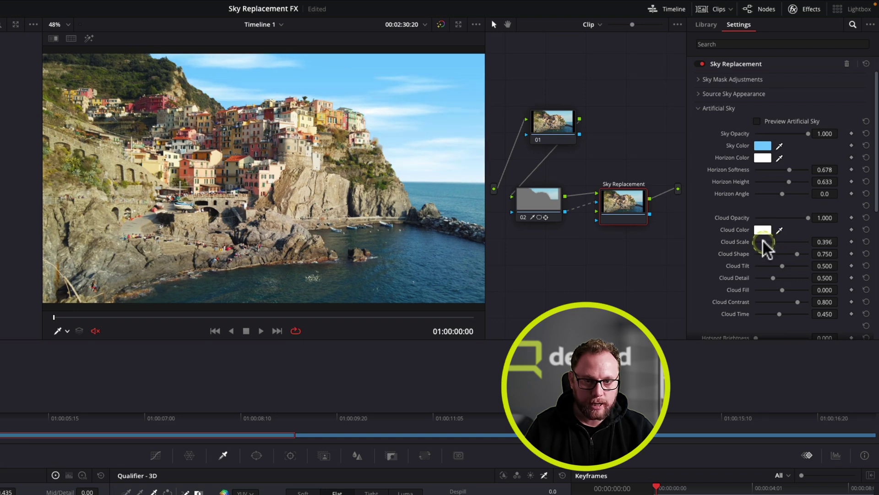
{"action": "left_click_drag", "start_coordinate": [795, 253], "coordinate": [762, 241]}
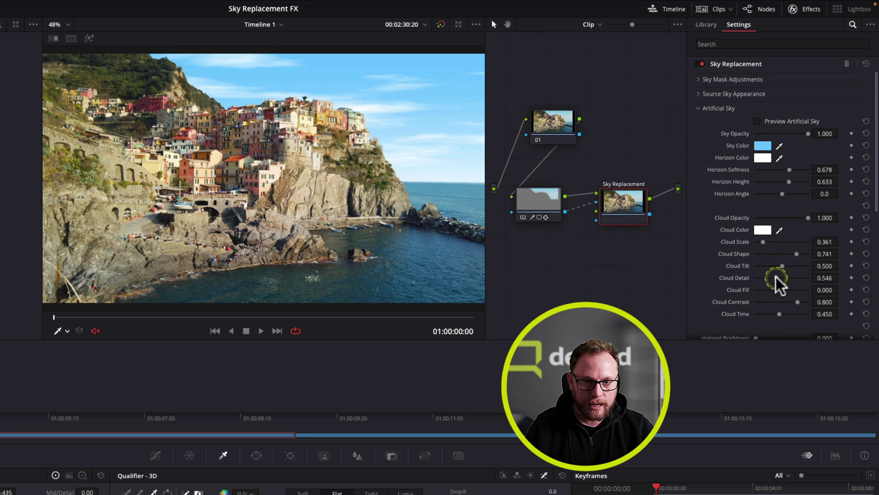
{"action": "mouse_move", "coordinate": [776, 276]}
{"action": "left_mouse_down"}
{"action": "mouse_move", "coordinate": [793, 273]}
{"action": "mouse_move", "coordinate": [779, 274]}
{"action": "left_mouse_up"}
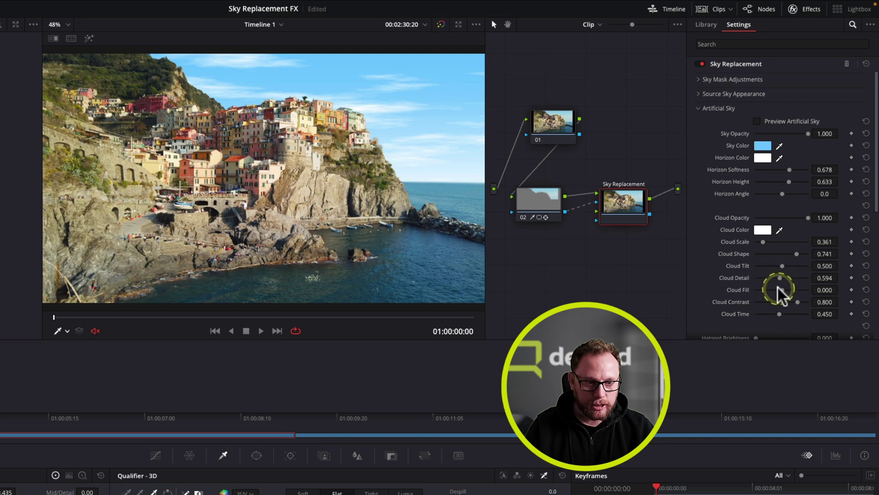
{"action": "left_click_drag", "start_coordinate": [782, 290], "coordinate": [799, 300]}
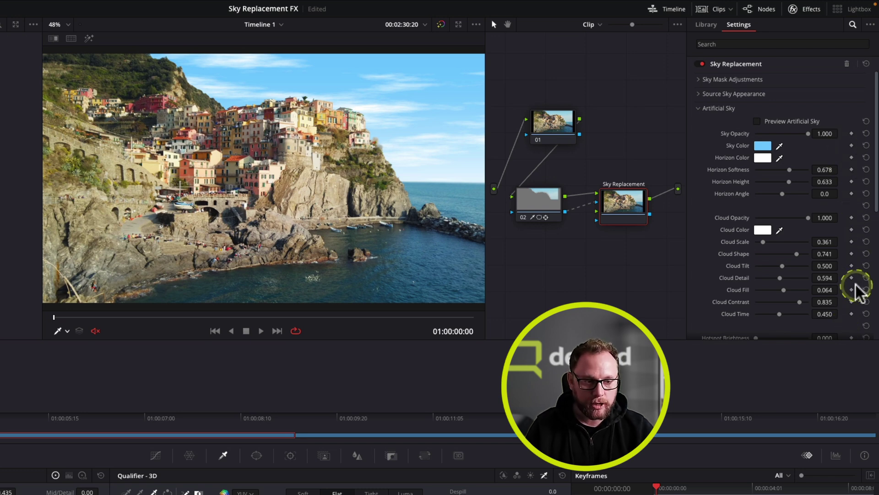
{"action": "mouse_move", "coordinate": [779, 314]}
{"action": "left_mouse_down"}
{"action": "mouse_move", "coordinate": [770, 313]}
{"action": "mouse_move", "coordinate": [799, 311]}
{"action": "mouse_move", "coordinate": [760, 312]}
{"action": "mouse_move", "coordinate": [782, 312]}
{"action": "left_mouse_up"}
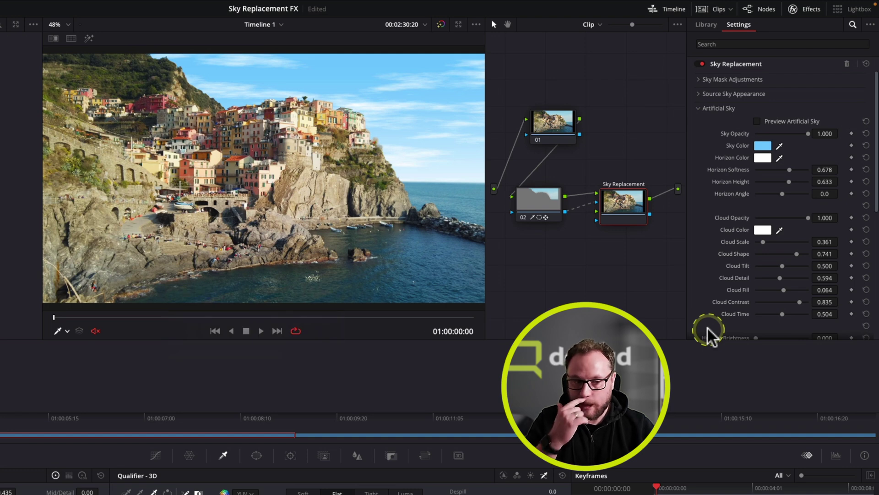
Try adding a bright sun glow to the sky, then remove it again
{"action": "scroll", "coordinate": [714, 285], "scroll_direction": "down", "scroll_amount": 5}
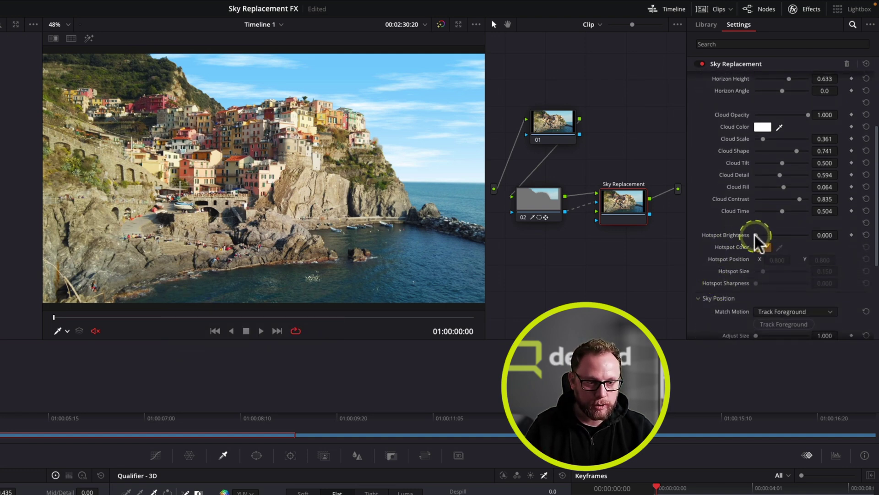
{"action": "left_click_drag", "start_coordinate": [754, 233], "coordinate": [768, 230]}
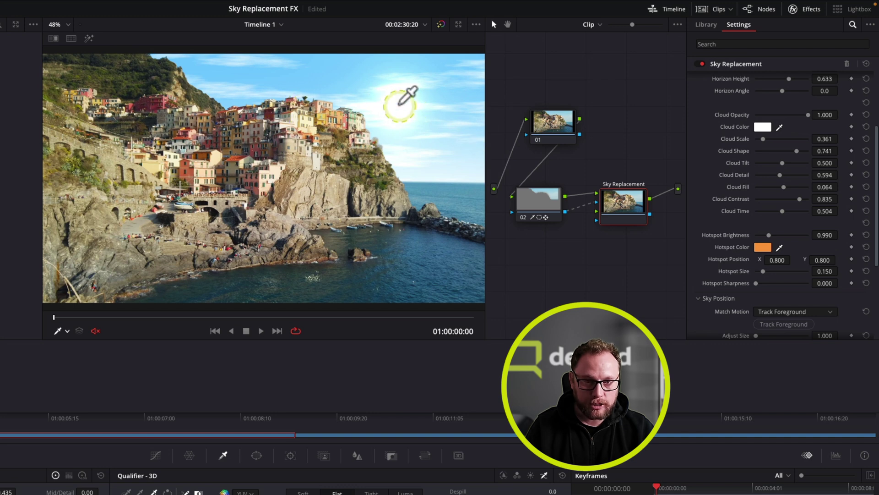
{"action": "left_click_drag", "start_coordinate": [773, 235], "coordinate": [713, 227]}
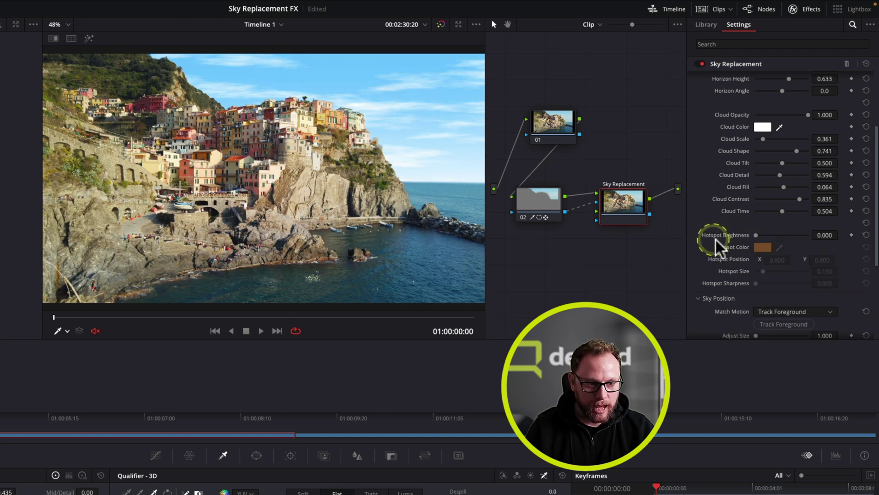
Lower the Sky Replacement Global Blend from 1.000 to 0.669
{"action": "scroll", "coordinate": [717, 248], "scroll_direction": "down", "scroll_amount": 2}
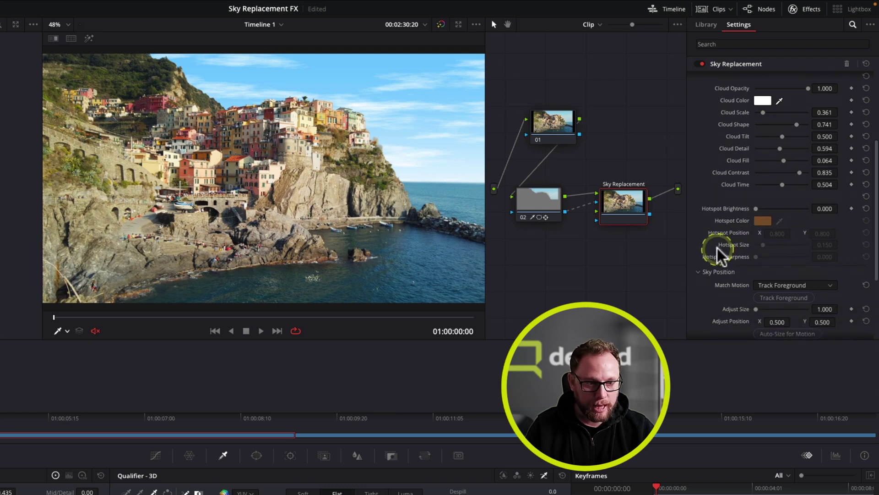
{"action": "scroll", "coordinate": [714, 235], "scroll_direction": "down", "scroll_amount": 5}
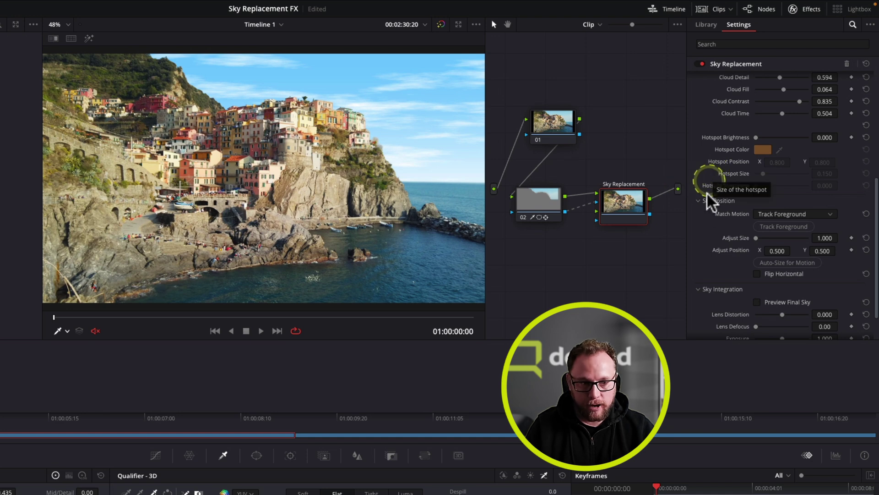
{"action": "scroll", "coordinate": [706, 213], "scroll_direction": "down", "scroll_amount": 3}
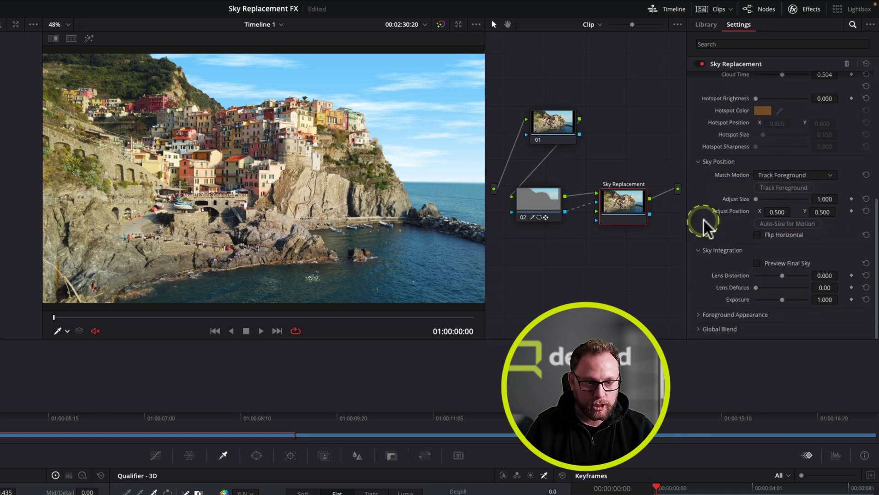
{"action": "left_click", "coordinate": [700, 329]}
{"action": "scroll", "coordinate": [730, 330], "scroll_direction": "down", "scroll_amount": 1}
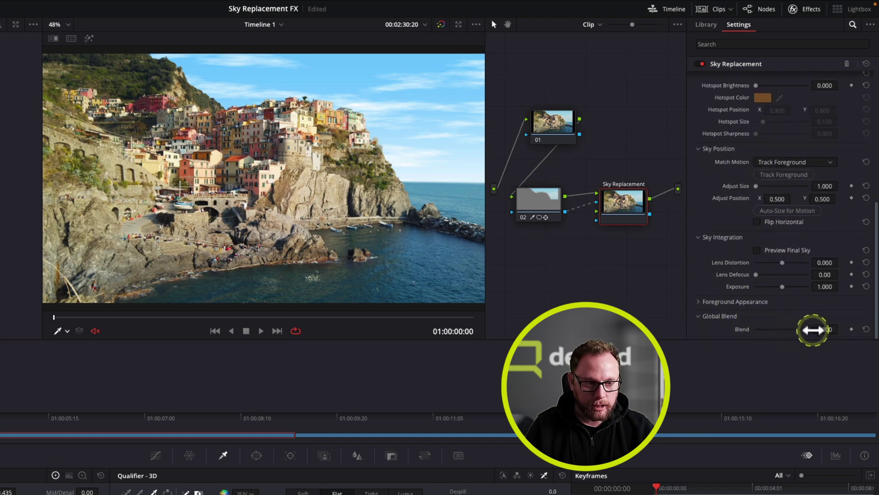
{"action": "mouse_move", "coordinate": [806, 329]}
{"action": "left_mouse_down"}
{"action": "mouse_move", "coordinate": [760, 330]}
{"action": "mouse_move", "coordinate": [790, 328]}
{"action": "left_mouse_up"}
{"action": "left_click", "coordinate": [694, 316]}
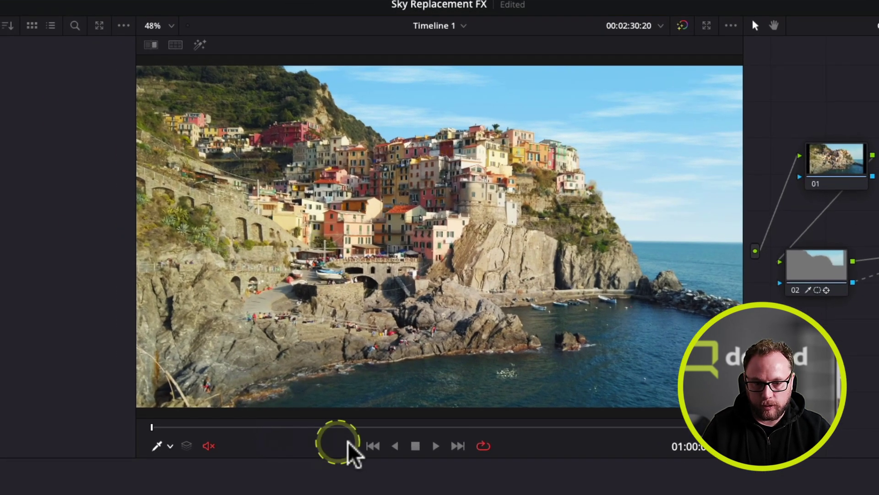
{"action": "key", "text": "space"}
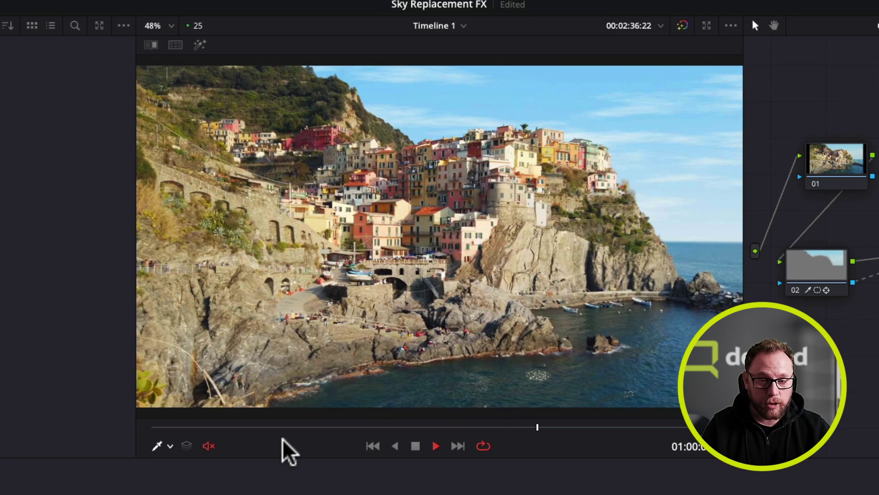
{"action": "left_click", "coordinate": [282, 439]}
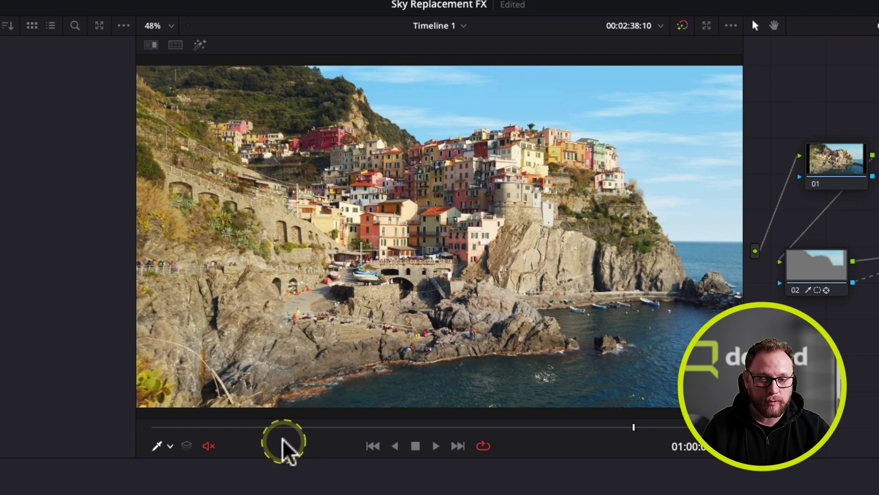
{"action": "left_click", "coordinate": [157, 428]}
{"action": "left_click_drag", "start_coordinate": [157, 429], "coordinate": [153, 429]}
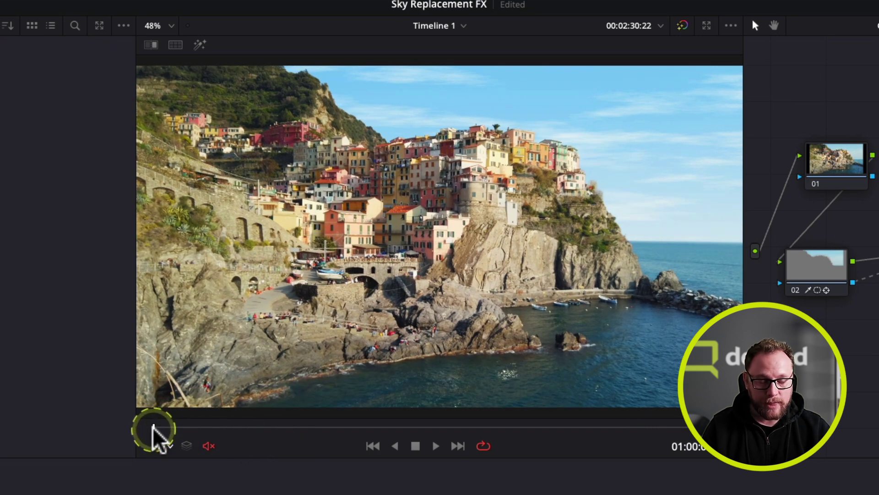
Set the Sky Position Match Motion method to Track Foreground
{"action": "left_click", "coordinate": [878, 303]}
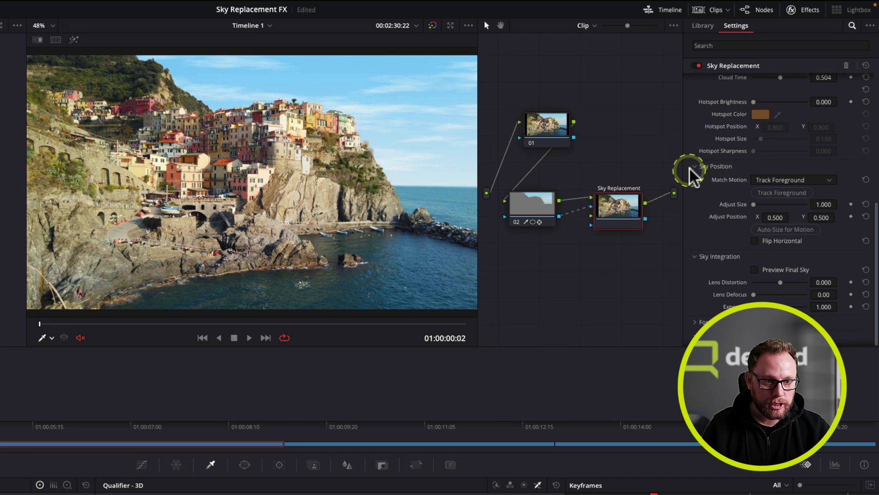
{"action": "left_click", "coordinate": [695, 166]}
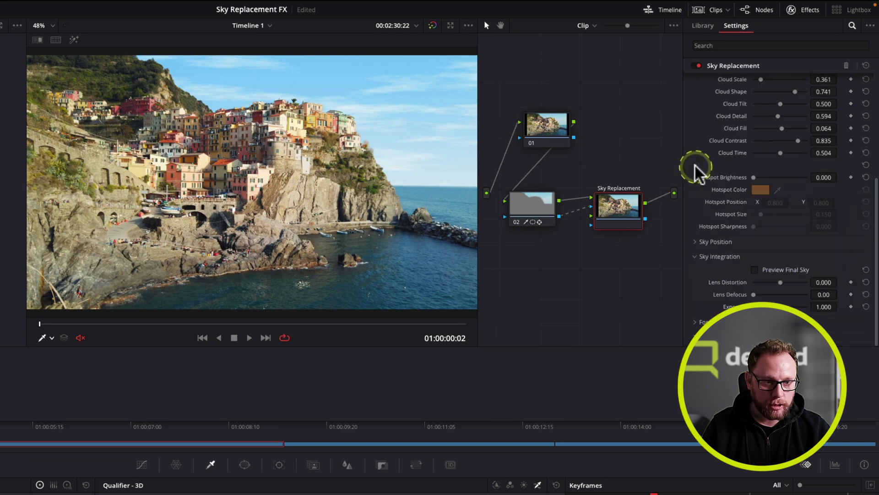
{"action": "left_click", "coordinate": [698, 239]}
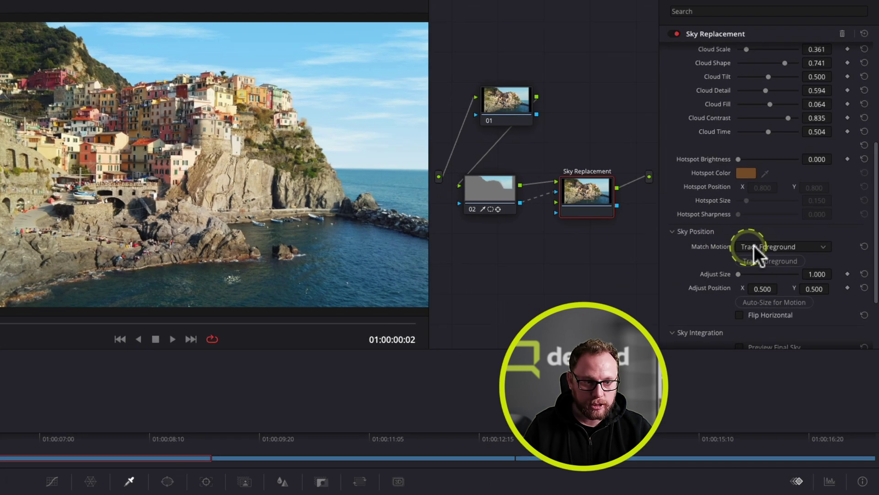
{"action": "left_click", "coordinate": [754, 246]}
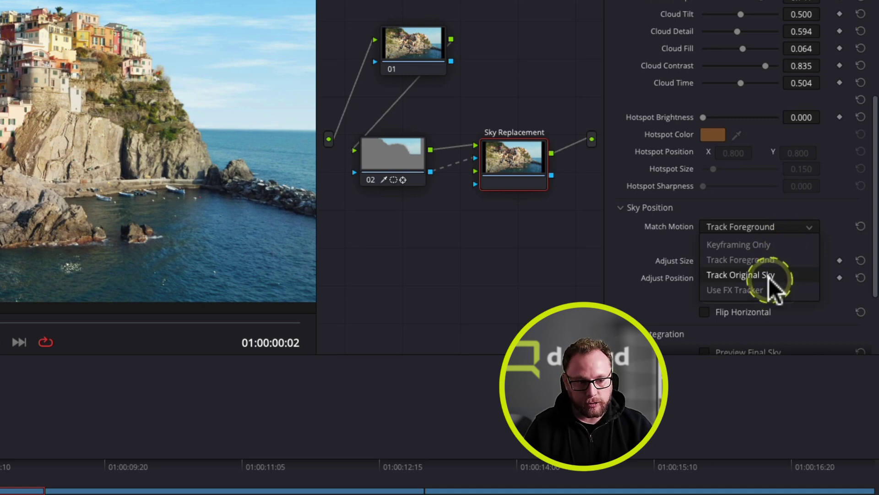
{"action": "left_click", "coordinate": [747, 260]}
Run the foreground track across the cliff town clip and scrub to check the sky
{"action": "left_click", "coordinate": [745, 247]}
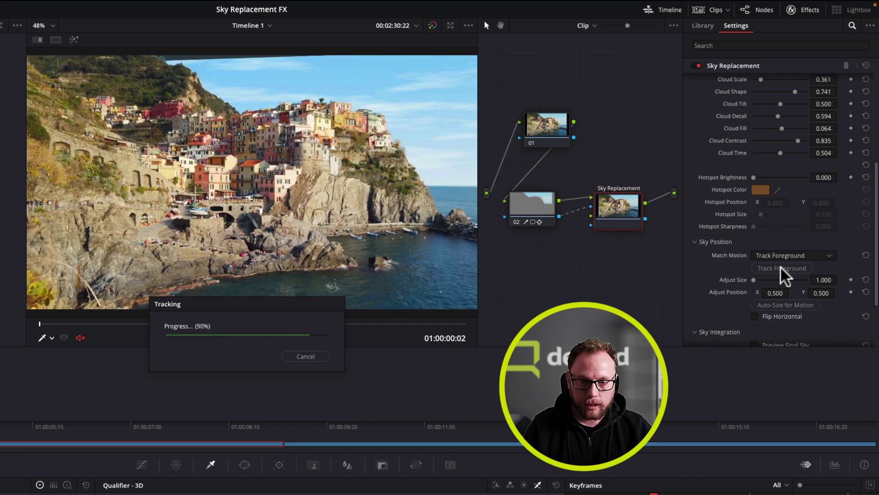
{"action": "left_click", "coordinate": [174, 59]}
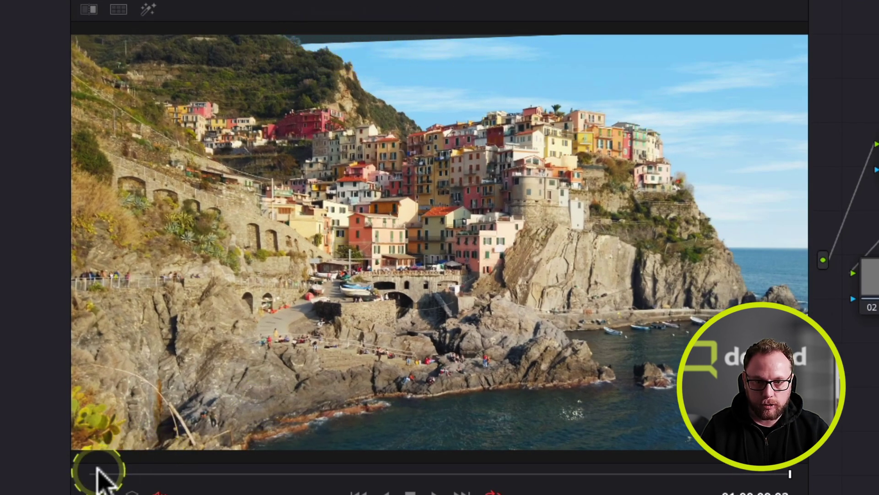
{"action": "left_click_drag", "start_coordinate": [98, 471], "coordinate": [740, 471]}
Auto-size the sky for motion on node 02, giving size 1.089 at position 0.456/0.483
{"action": "left_click", "coordinate": [872, 280]}
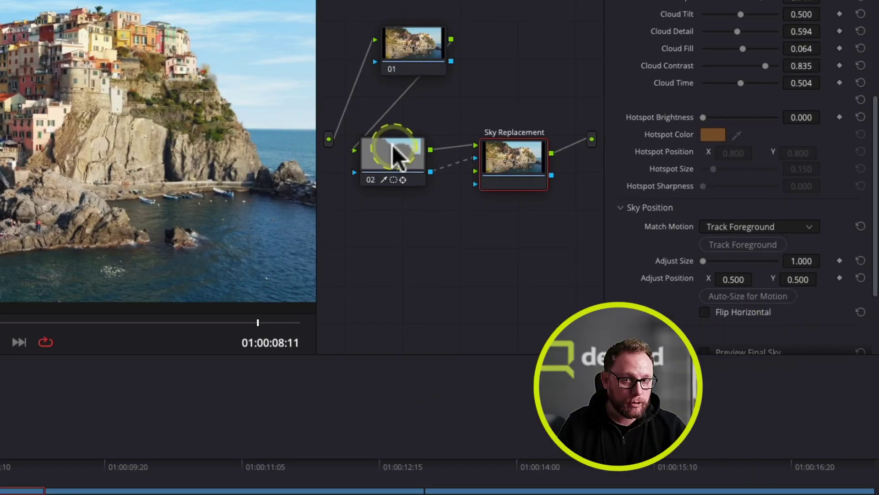
{"action": "left_click", "coordinate": [734, 297]}
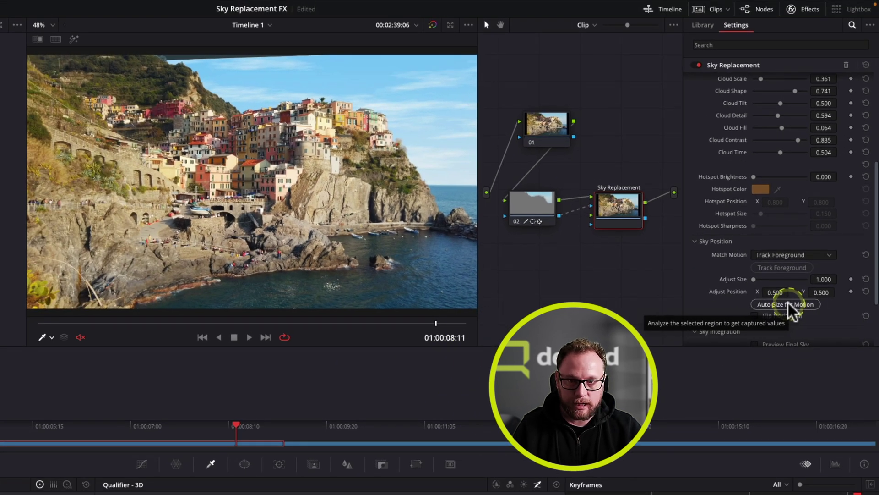
{"action": "left_click", "coordinate": [788, 304]}
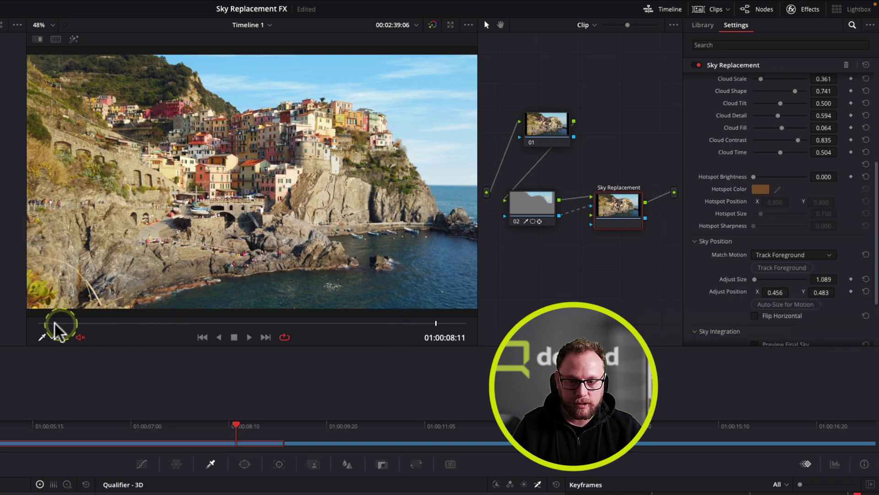
Review the resized sky across the clip in the Cinema Viewer, then re-enable Sky Replacement
{"action": "left_click_drag", "start_coordinate": [49, 324], "coordinate": [441, 315]}
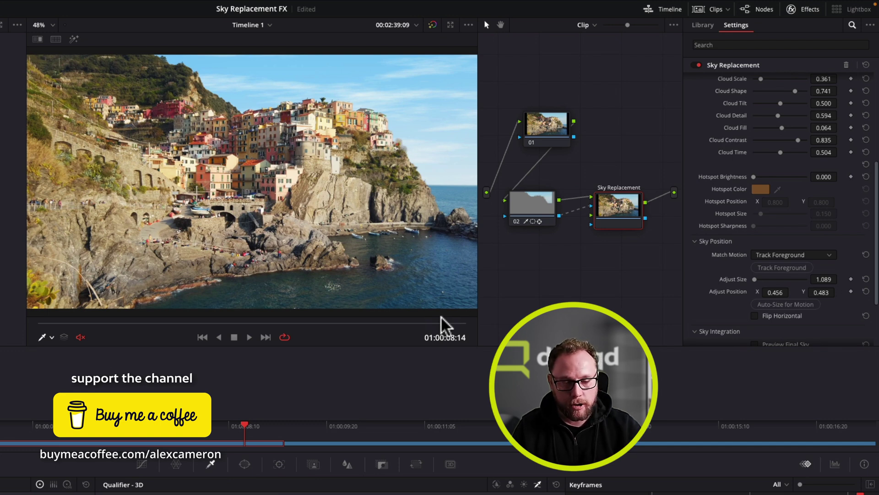
{"action": "left_click_drag", "start_coordinate": [135, 339], "coordinate": [85, 335]}
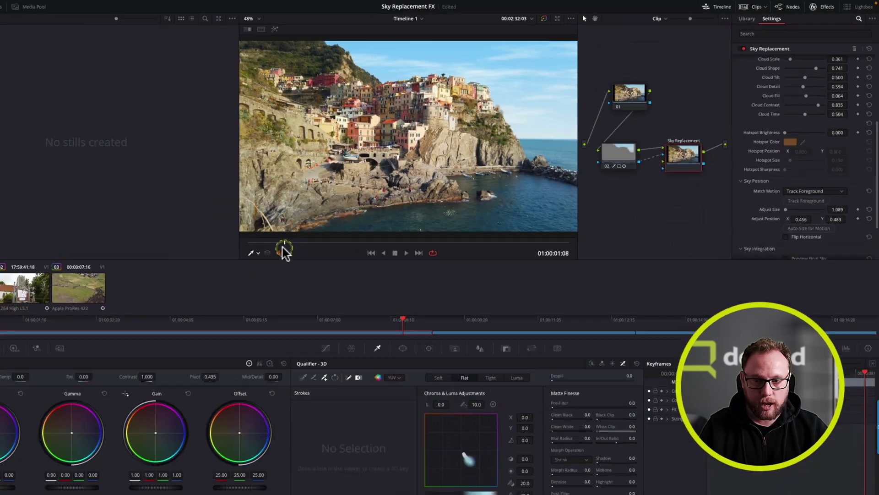
{"action": "key", "text": "space"}
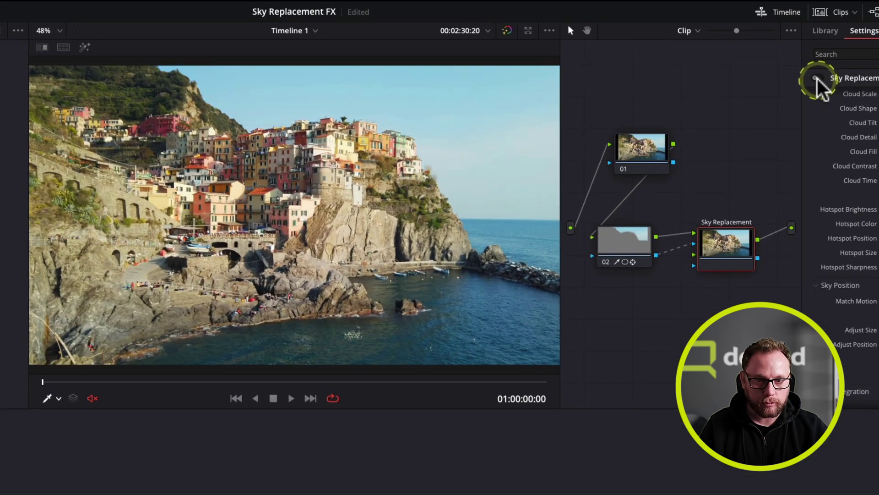
{"action": "left_click", "coordinate": [816, 78]}
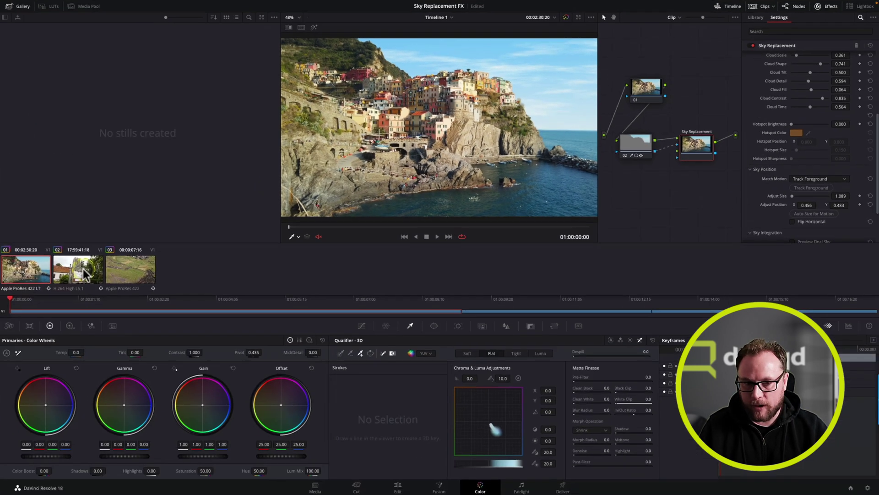
Switch to the church clip and disable Sky Replacement to see its original grey sky
{"action": "left_click", "coordinate": [85, 274]}
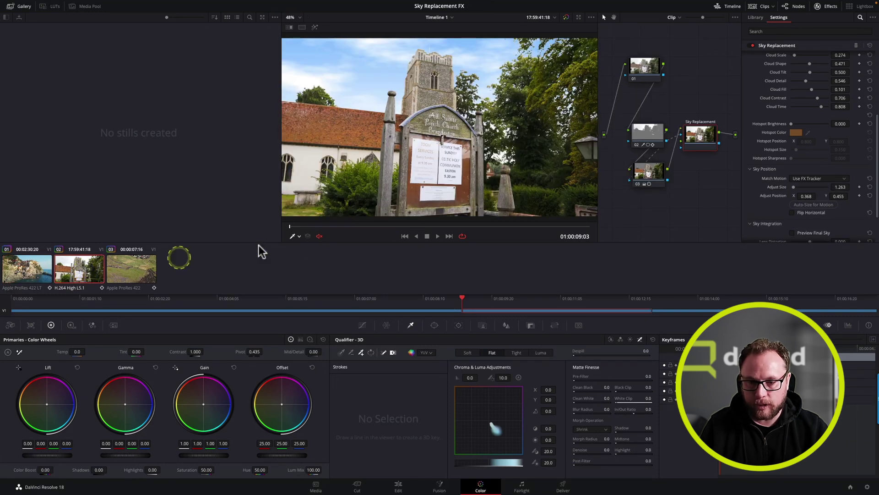
{"action": "left_click", "coordinate": [752, 41]}
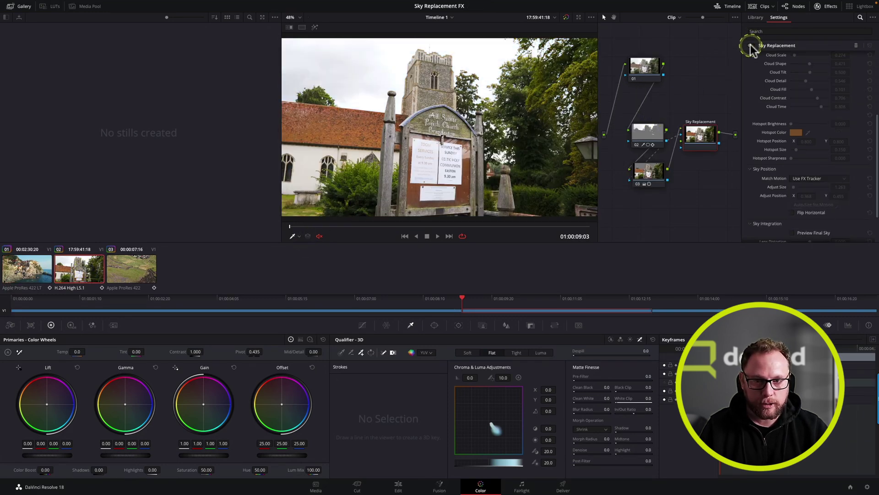
{"action": "left_click", "coordinate": [305, 226]}
{"action": "left_click_drag", "start_coordinate": [194, 420], "coordinate": [545, 424]}
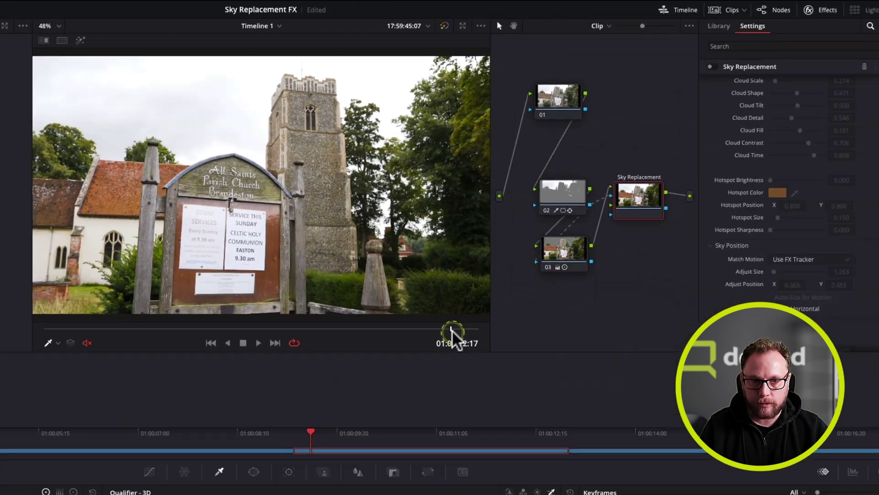
Re-enable Sky Replacement, compare against the ungraded original, then restore the graded view on node 03
{"action": "left_click", "coordinate": [698, 64]}
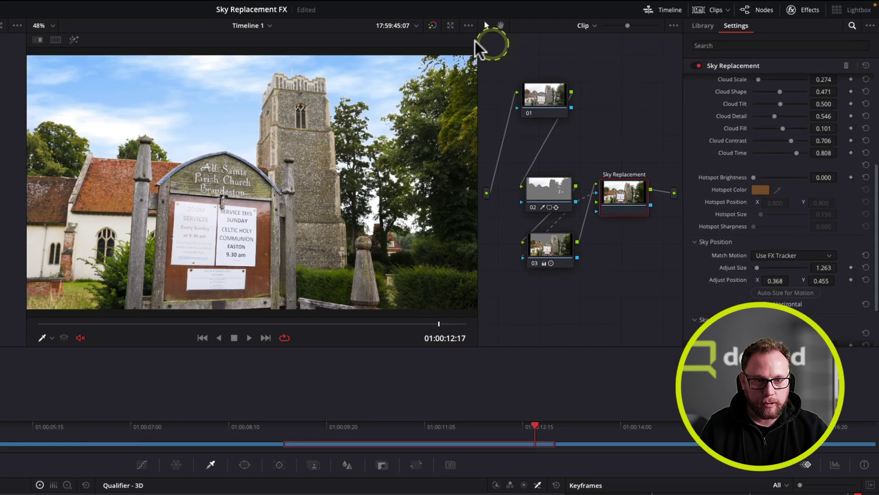
{"action": "left_click", "coordinate": [431, 26]}
{"action": "left_click_drag", "start_coordinate": [47, 325], "coordinate": [442, 323]}
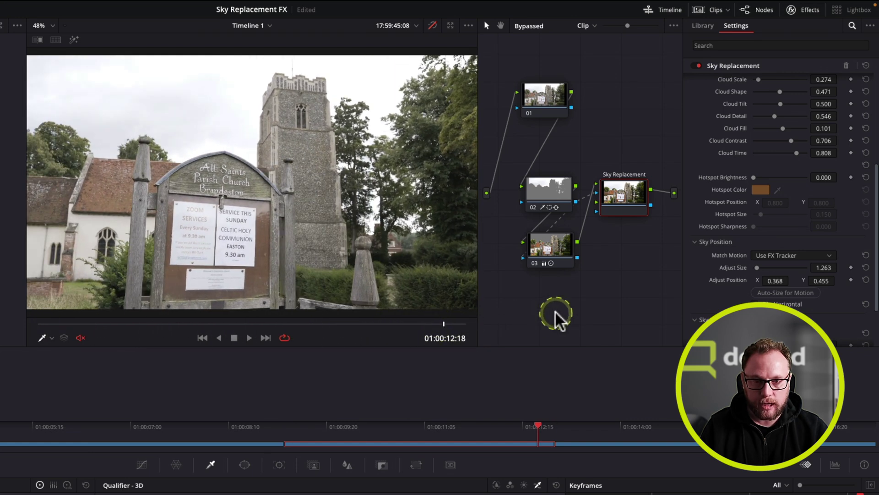
{"action": "left_click", "coordinate": [433, 26]}
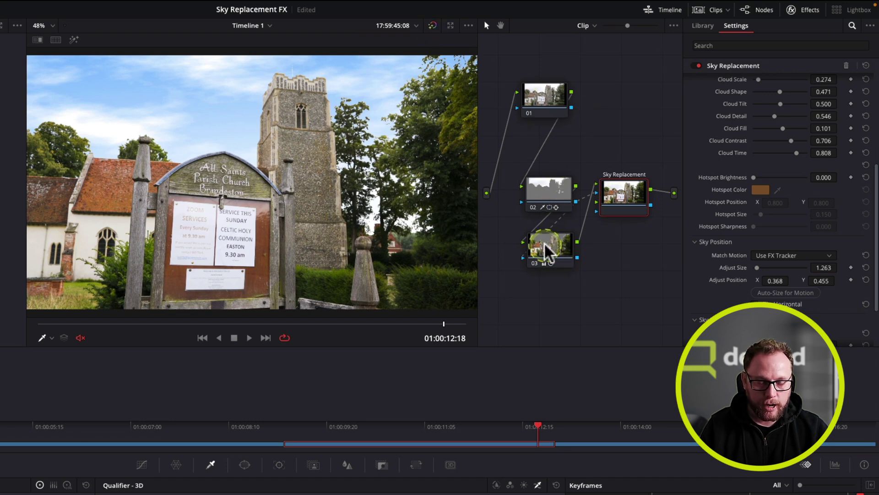
{"action": "left_click_drag", "start_coordinate": [544, 242], "coordinate": [540, 247]}
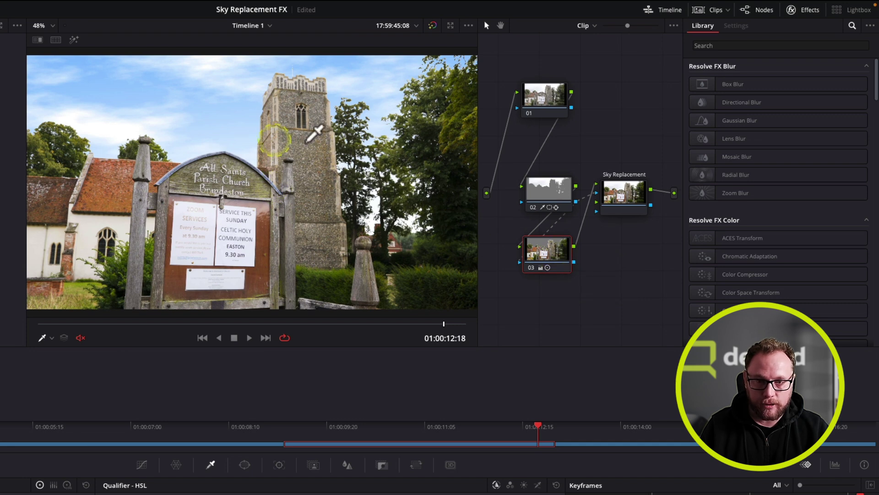
Select node 02 and open its window shape and tracker controls
{"action": "left_click_drag", "start_coordinate": [545, 193], "coordinate": [550, 187]}
{"action": "left_click", "coordinate": [239, 154]}
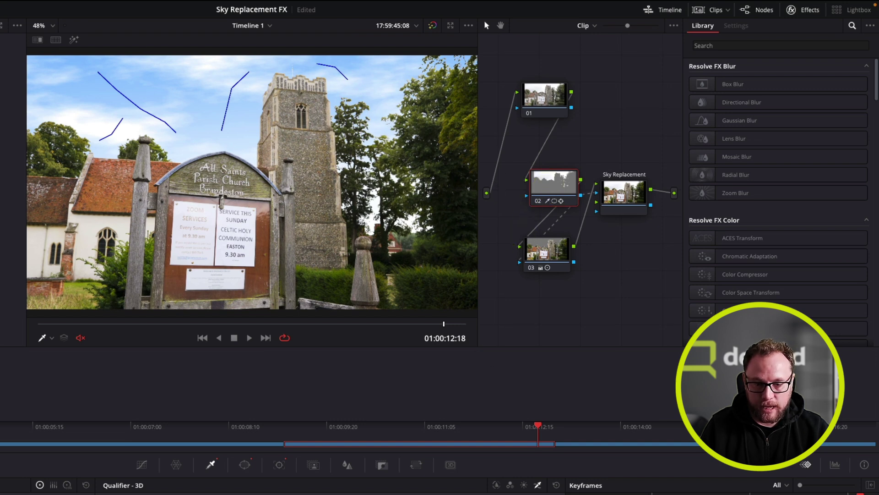
{"action": "left_click", "coordinate": [245, 465]}
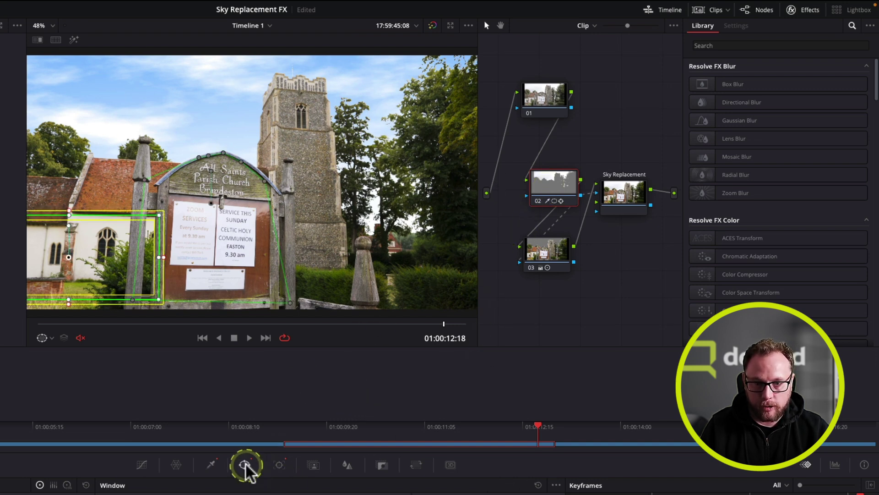
{"action": "left_click", "coordinate": [279, 465]}
Show the Sky Replacement settings and scrub the church clip to review the tracked sky
{"action": "left_click", "coordinate": [124, 324]}
{"action": "left_click_drag", "start_coordinate": [124, 324], "coordinate": [263, 324]}
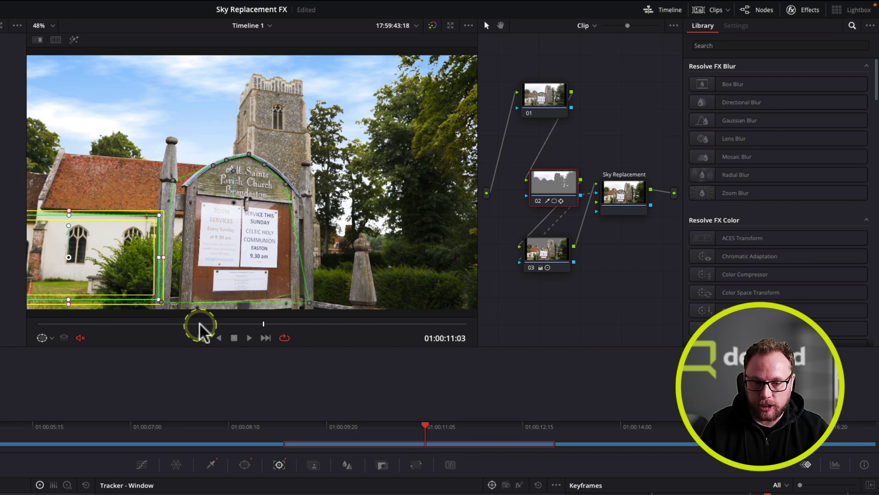
{"action": "left_click_drag", "start_coordinate": [199, 323], "coordinate": [48, 315]}
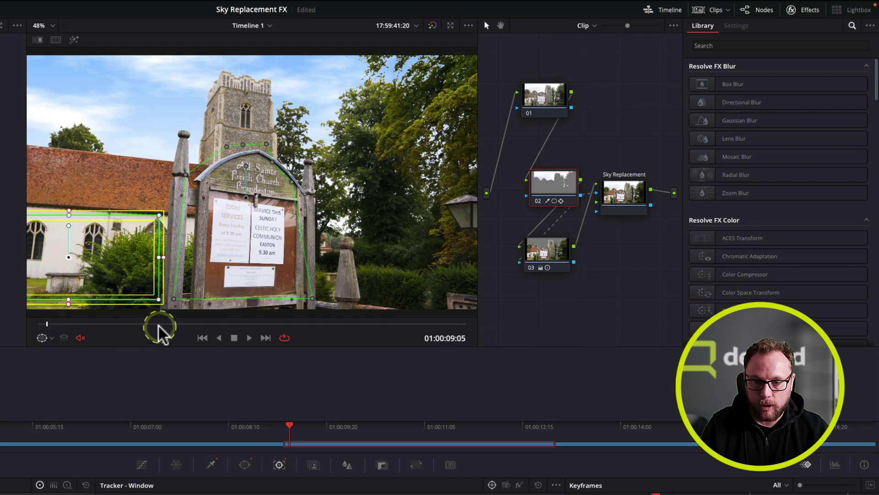
{"action": "left_click", "coordinate": [618, 194]}
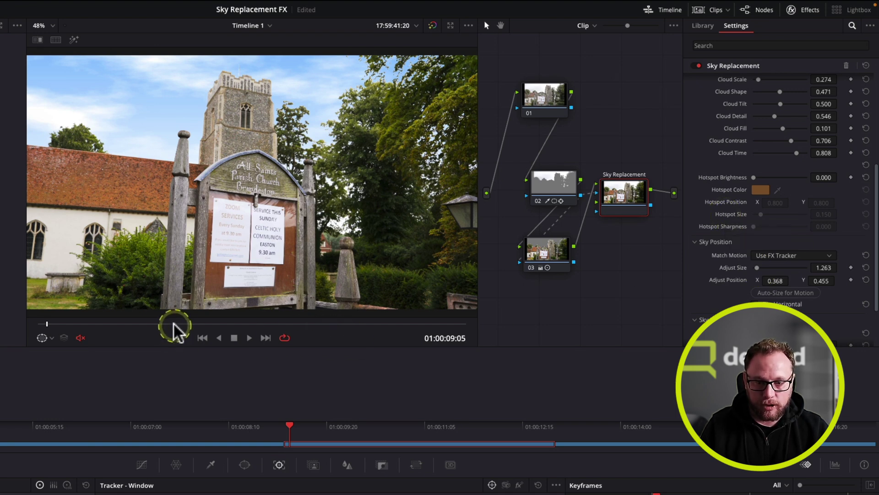
{"action": "left_click", "coordinate": [254, 324]}
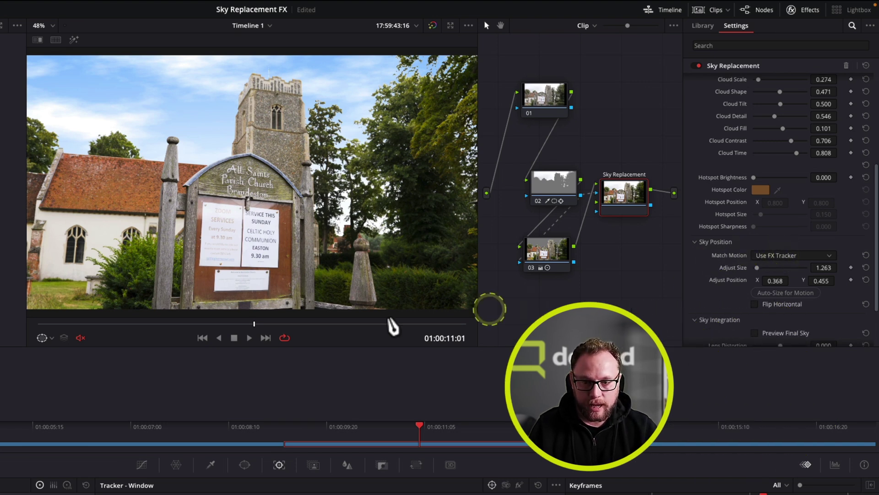
{"action": "left_click_drag", "start_coordinate": [115, 324], "coordinate": [394, 320]}
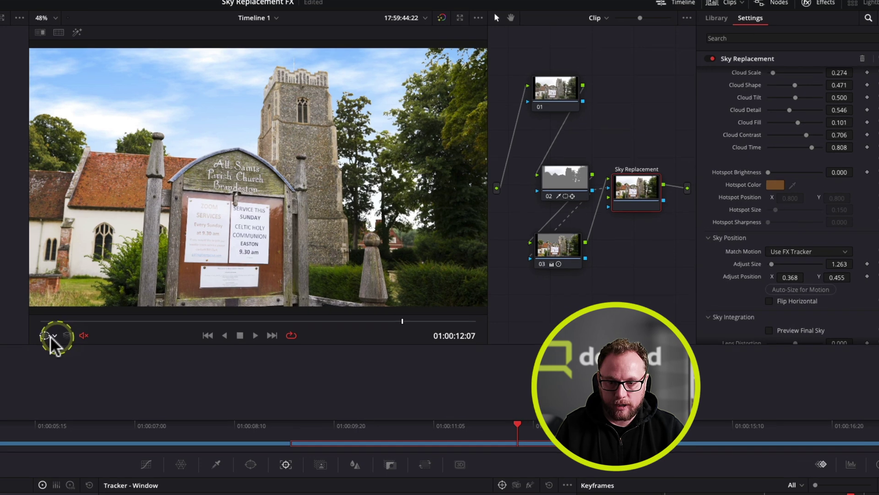
Show the Open FX Overlay, track the church tower with FX points, review, then advance to the Faroe clip
{"action": "left_click", "coordinate": [48, 337]}
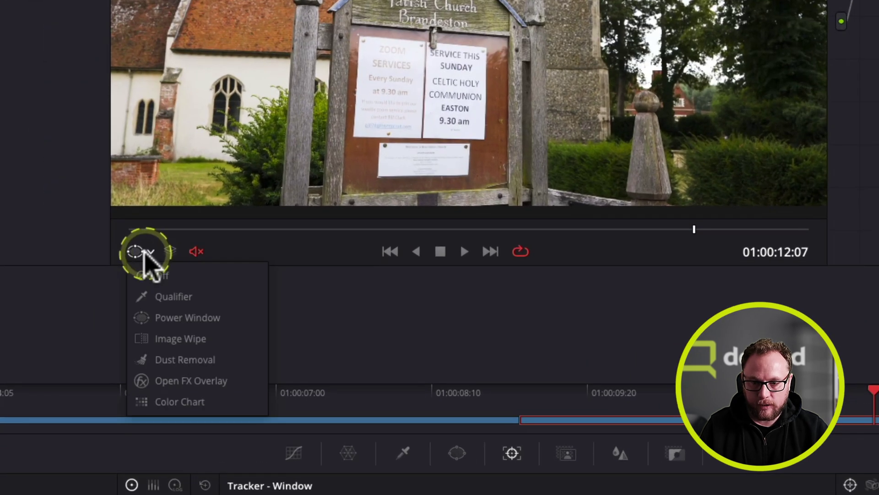
{"action": "left_click", "coordinate": [180, 380]}
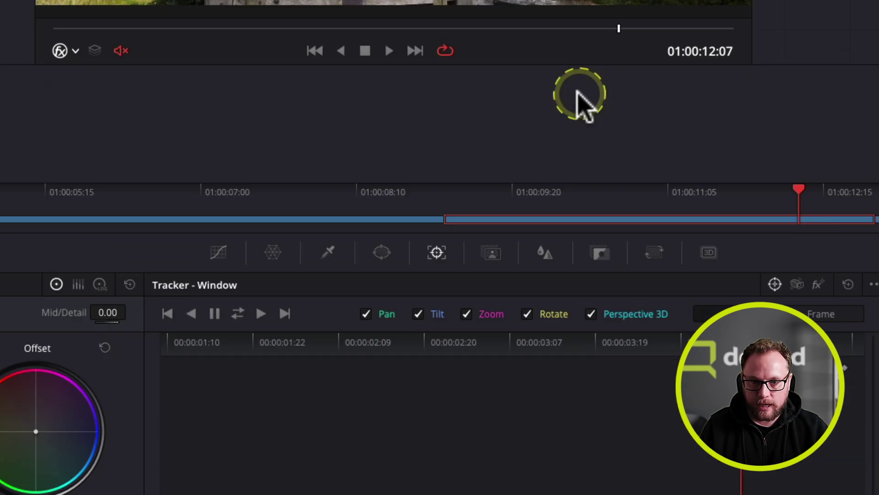
{"action": "left_click", "coordinate": [818, 284]}
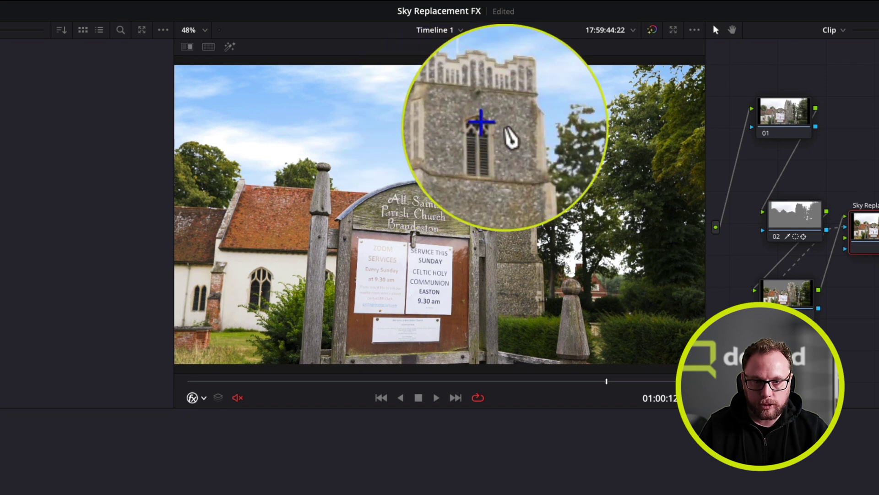
{"action": "left_click", "coordinate": [482, 176]}
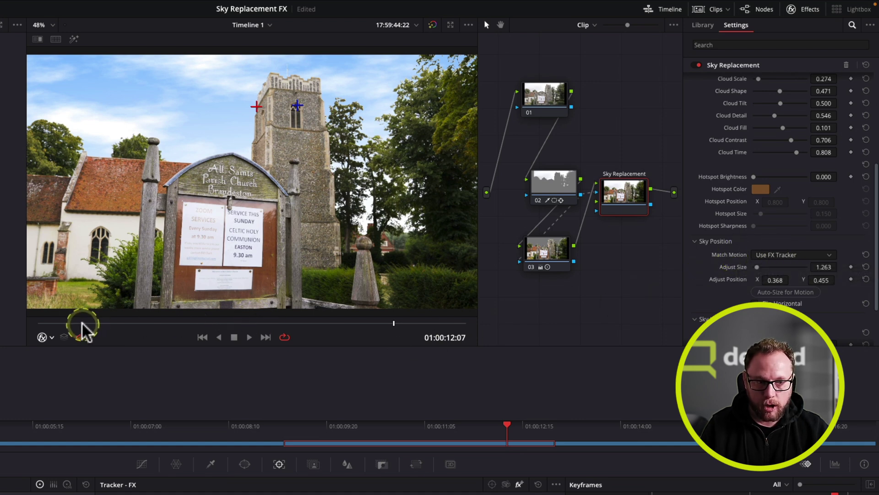
{"action": "left_click_drag", "start_coordinate": [112, 327], "coordinate": [471, 328]}
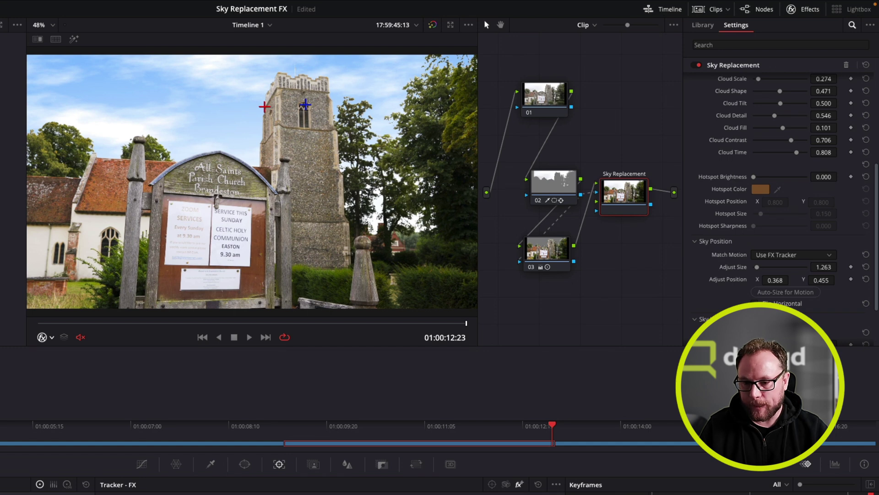
{"action": "key", "text": "Right"}
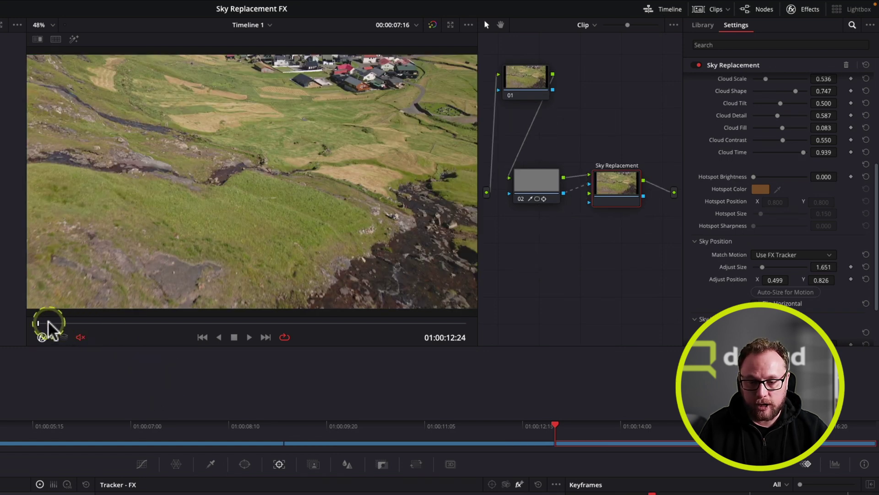
{"action": "left_click", "coordinate": [50, 339]}
{"action": "left_click_drag", "start_coordinate": [55, 323], "coordinate": [470, 323]}
{"action": "left_click", "coordinate": [434, 25]}
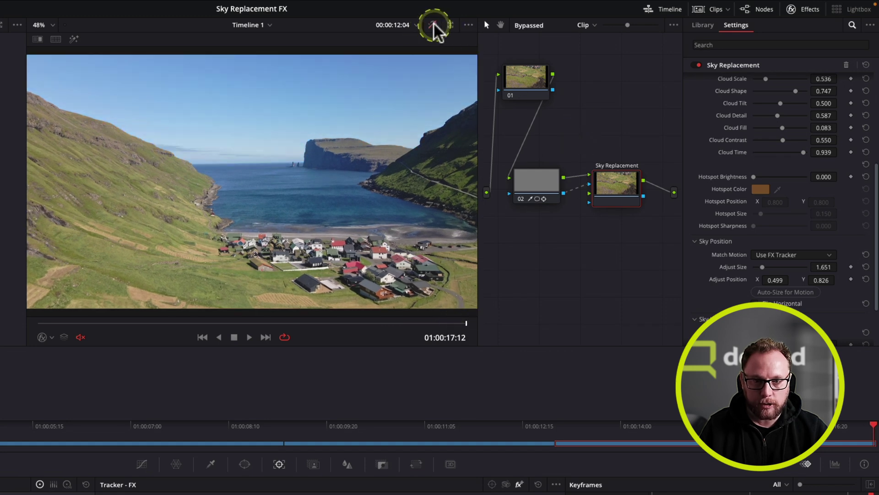
{"action": "left_click", "coordinate": [433, 25]}
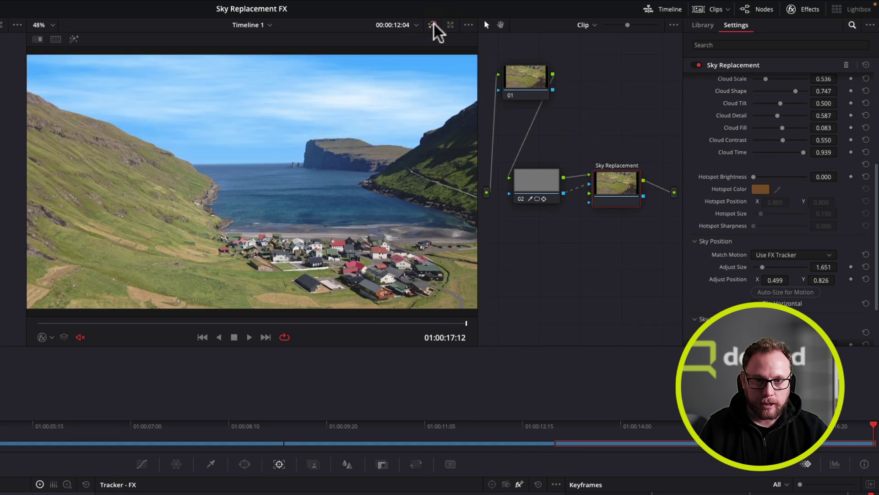
{"action": "left_click", "coordinate": [507, 294]}
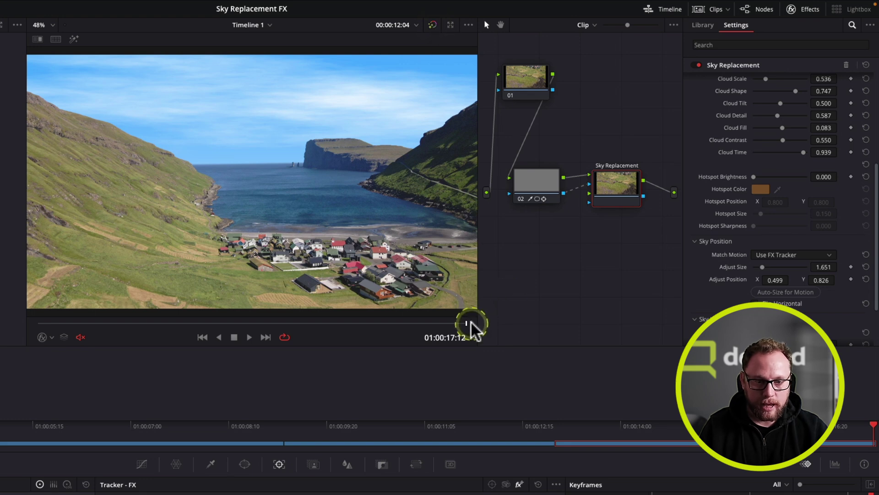
{"action": "left_click_drag", "start_coordinate": [472, 323], "coordinate": [46, 330]}
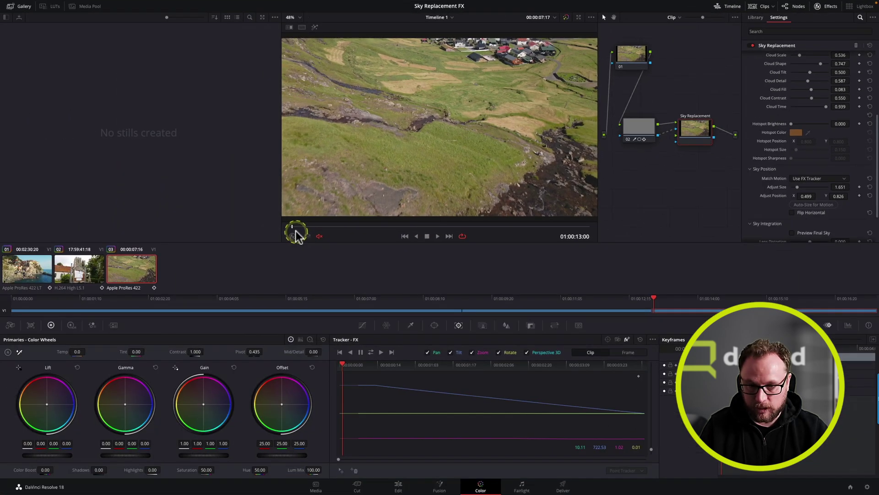
{"action": "key", "text": "p"}
{"action": "key", "text": "space"}
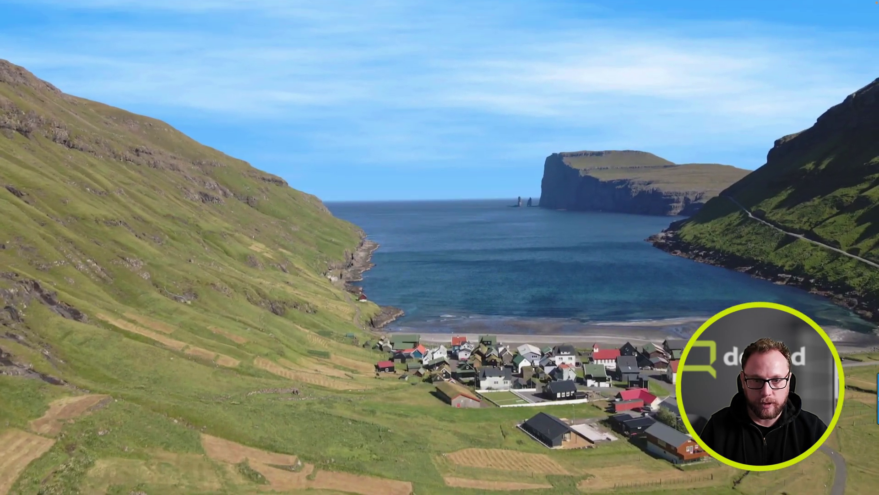
{"action": "key", "text": "Escape"}
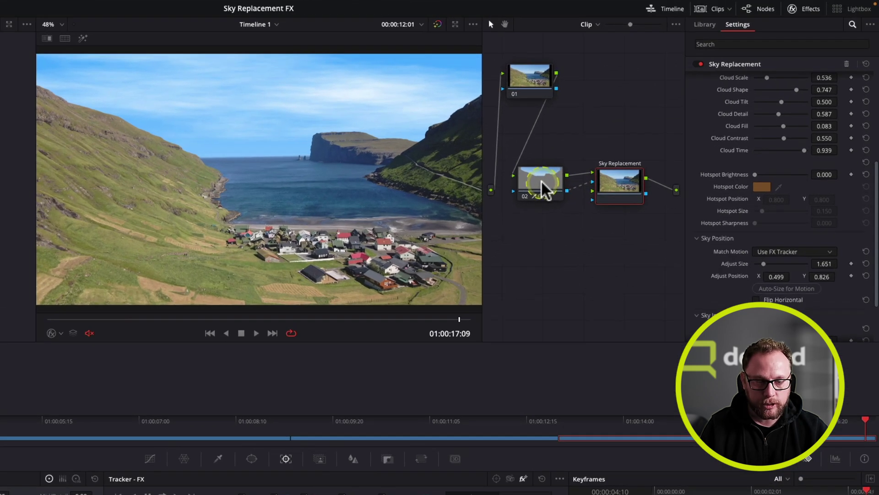
{"action": "left_click", "coordinate": [641, 132]}
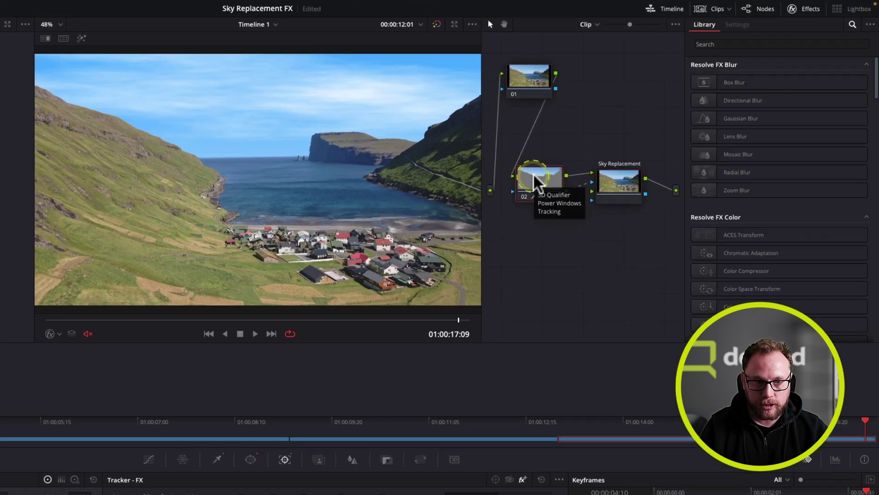
{"action": "left_click", "coordinate": [628, 185]}
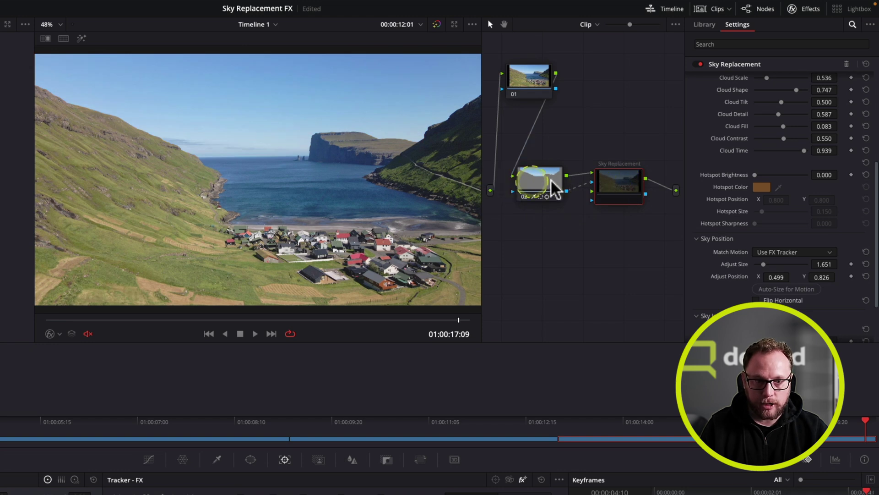
{"action": "left_click", "coordinate": [82, 39]}
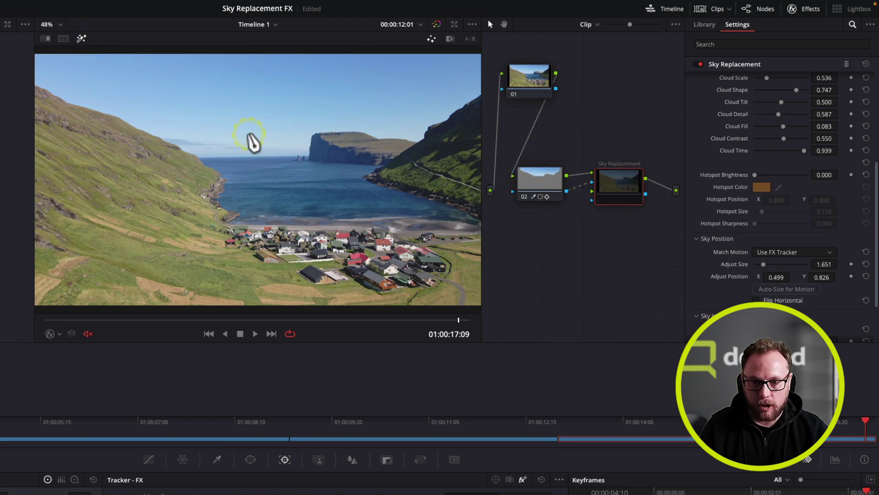
{"action": "left_click", "coordinate": [546, 196]}
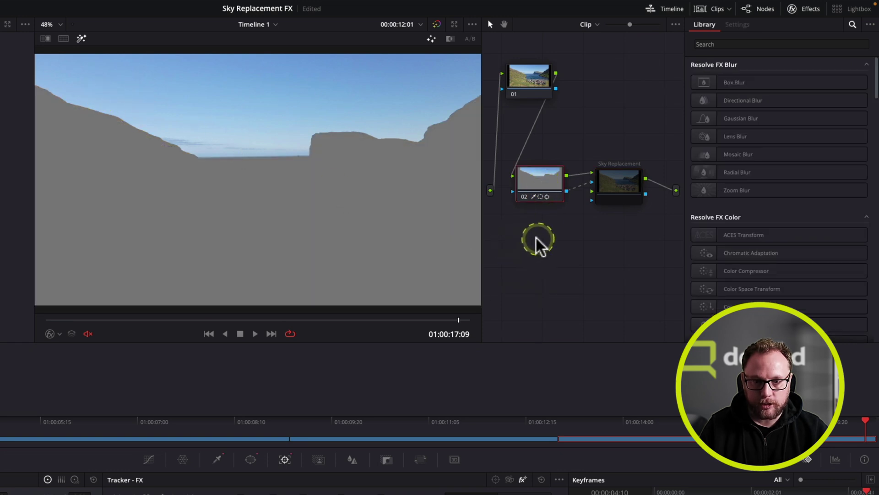
{"action": "left_click", "coordinate": [249, 463]}
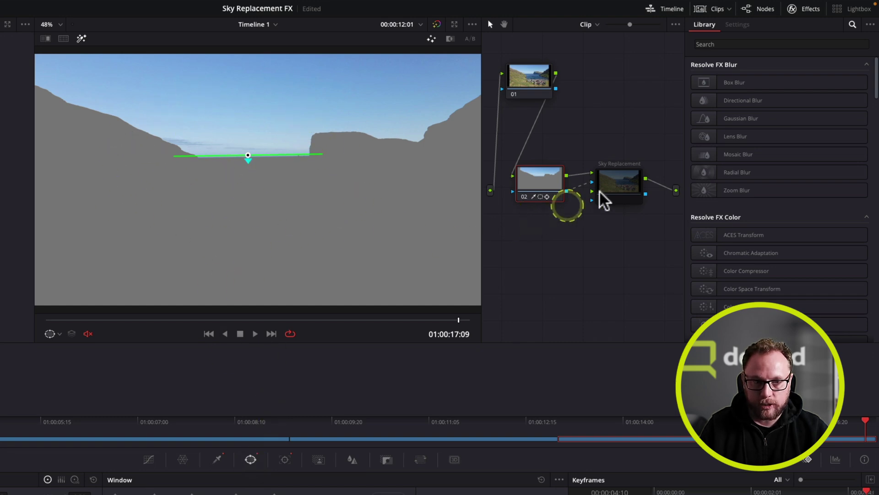
{"action": "left_click", "coordinate": [615, 190]}
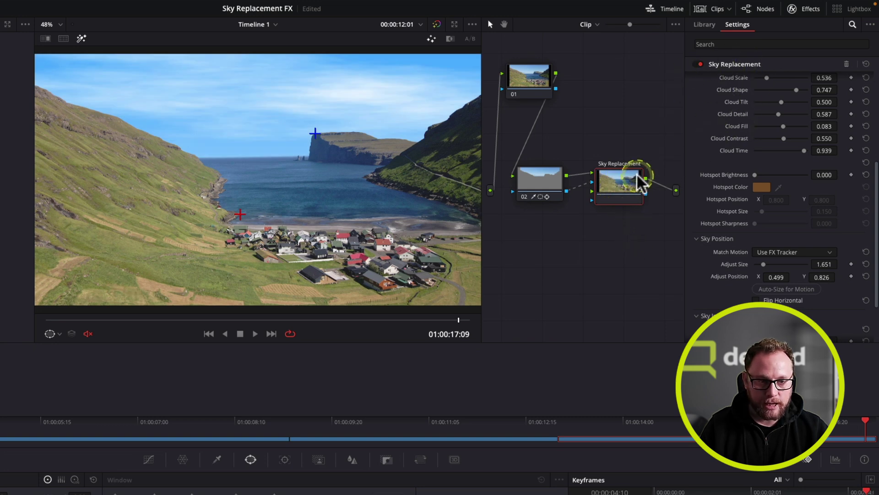
{"action": "left_click_drag", "start_coordinate": [624, 198], "coordinate": [627, 201]}
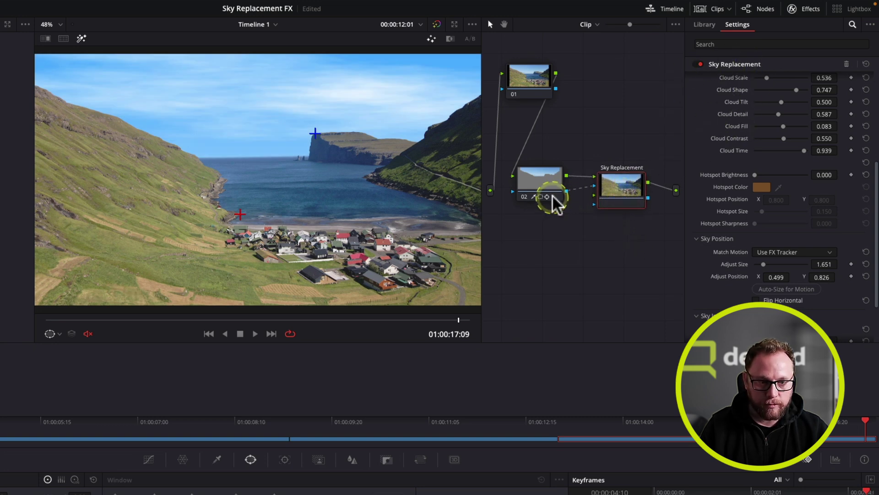
{"action": "scroll", "coordinate": [747, 141], "scroll_direction": "up", "scroll_amount": 4}
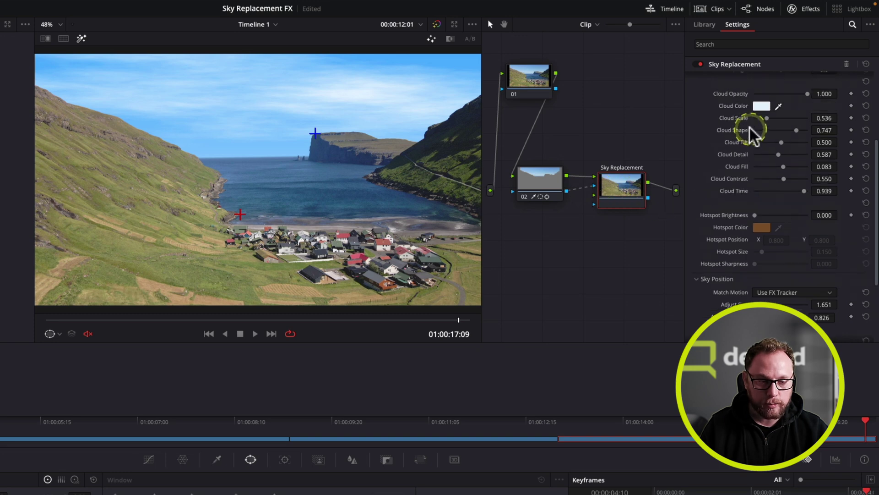
{"action": "scroll", "coordinate": [715, 211], "scroll_direction": "down", "scroll_amount": 6}
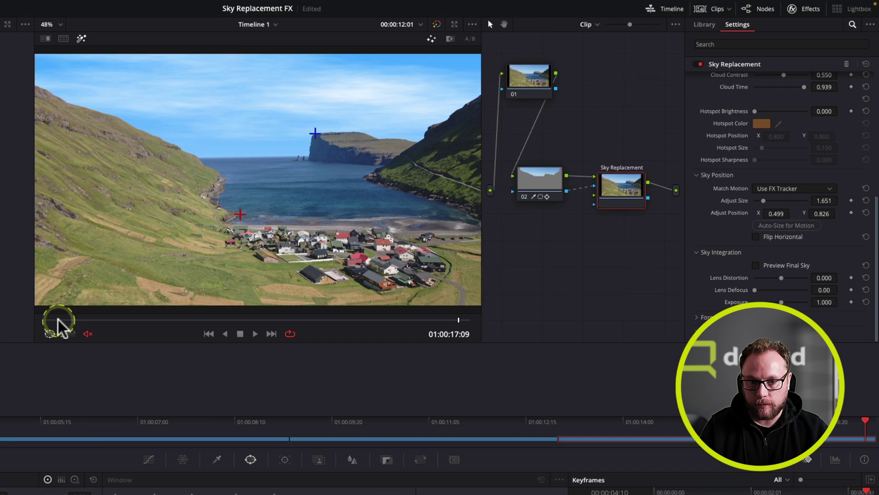
{"action": "left_click", "coordinate": [166, 319]}
{"action": "left_click_drag", "start_coordinate": [185, 326], "coordinate": [485, 316]}
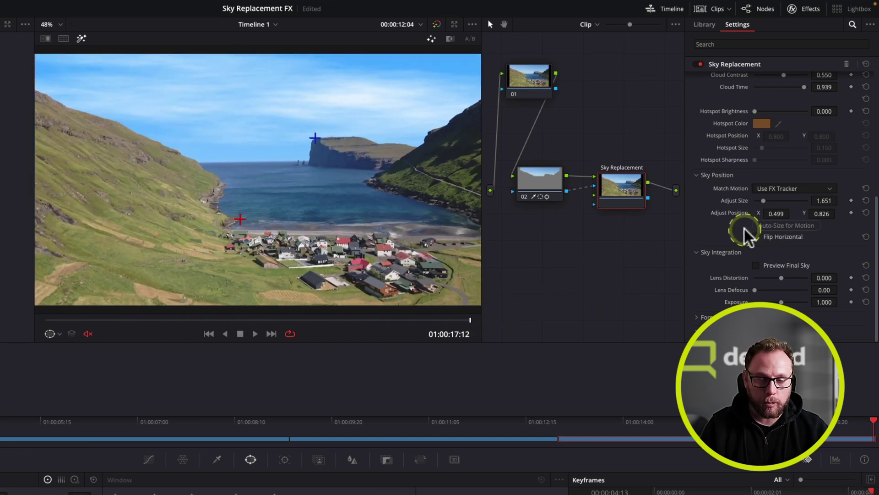